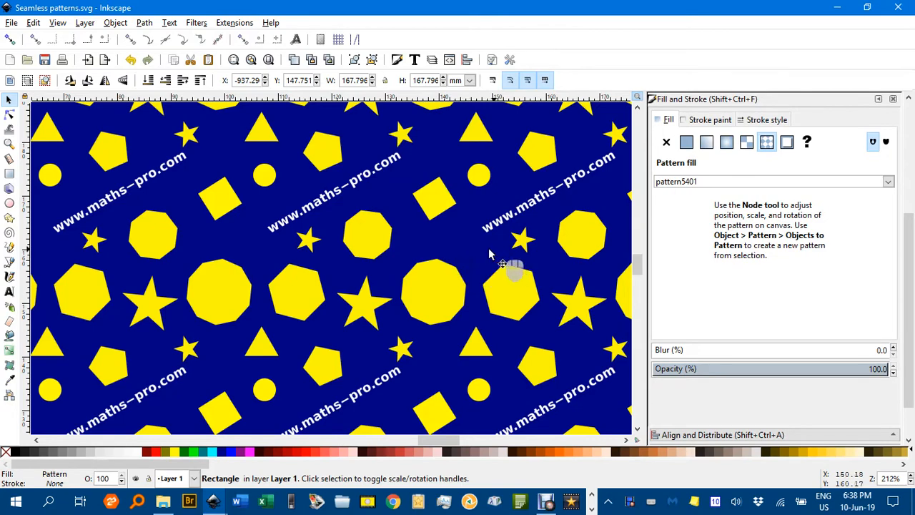
- Draw a rectangle about 56 mm square in an empty area of the canvas
scroll(500, 265, "down", 2, "ctrl")
left_click_drag(500, 265, 232, 278)
left_click_drag(463, 265, 262, 339)
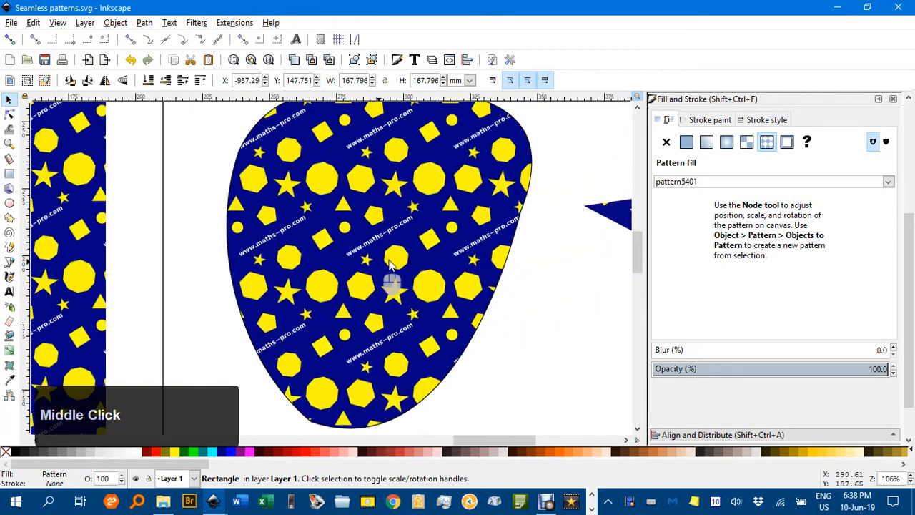
left_click_drag(390, 266, 260, 275)
left_click_drag(364, 240, 68, 209)
left_click_drag(484, 215, 183, 251)
left_click_drag(409, 233, 149, 230)
left_click_drag(475, 232, 235, 229)
left_click_drag(486, 229, 313, 230)
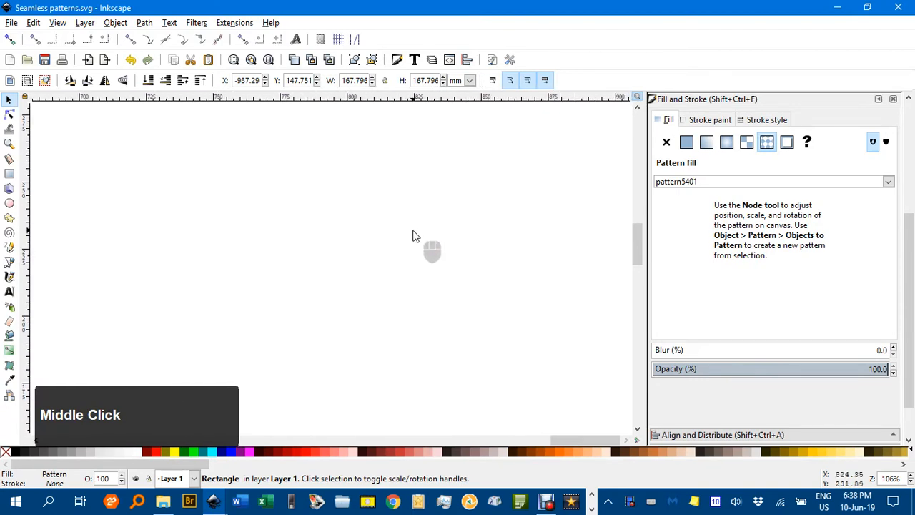
left_click(10, 175)
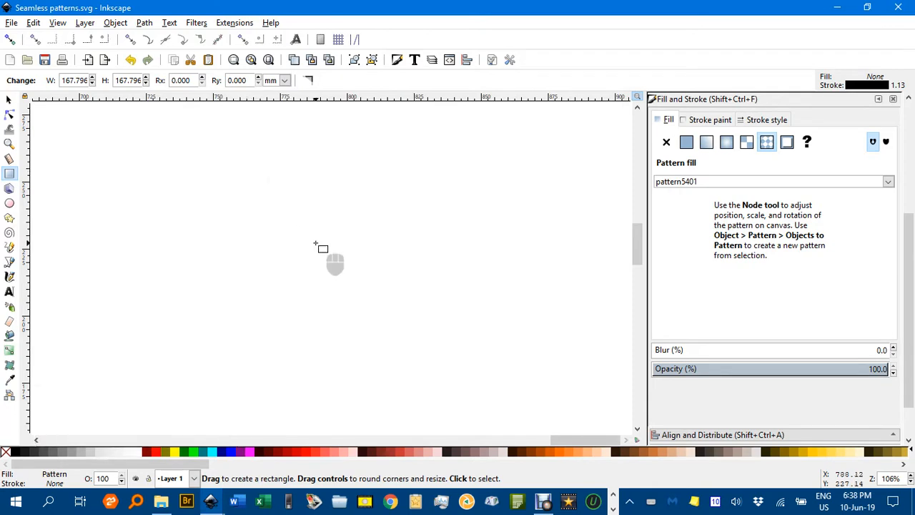
left_click_drag(316, 243, 412, 318)
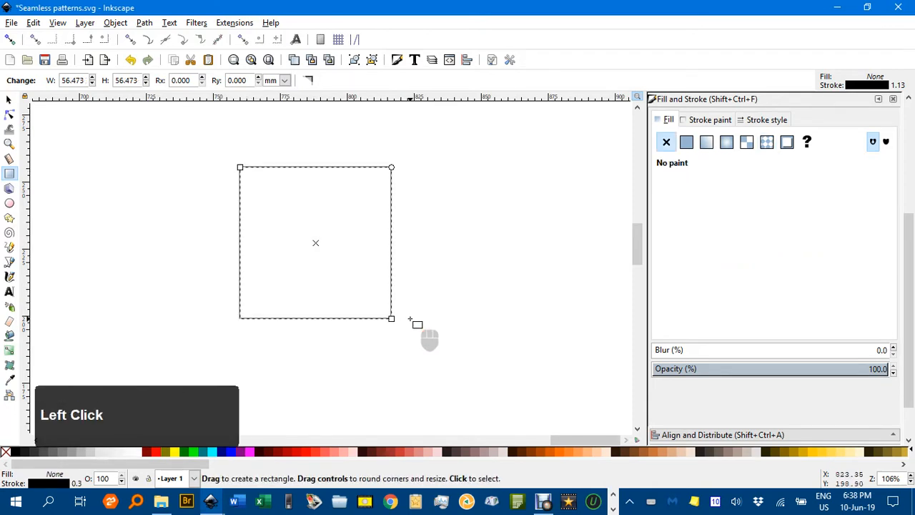
- Set the rectangle's width and height to 40 mm
left_click(10, 101)
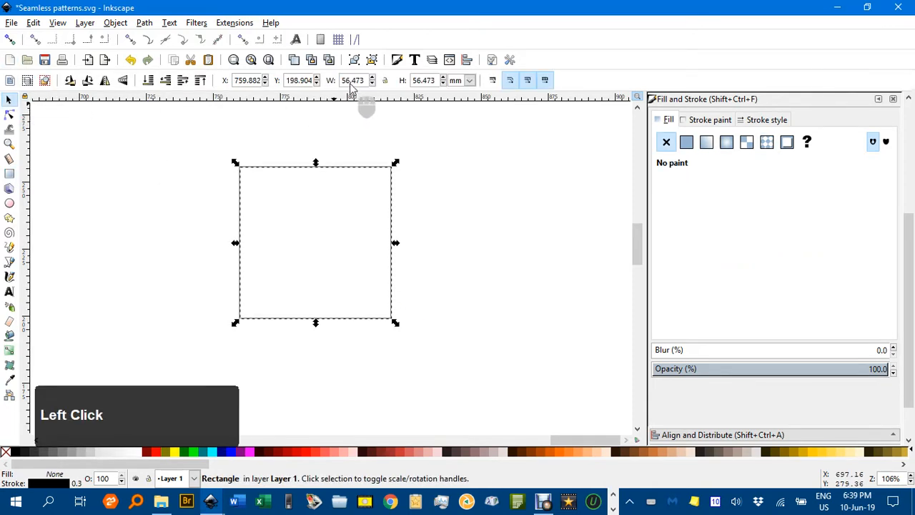
left_click_drag(373, 81, 329, 84)
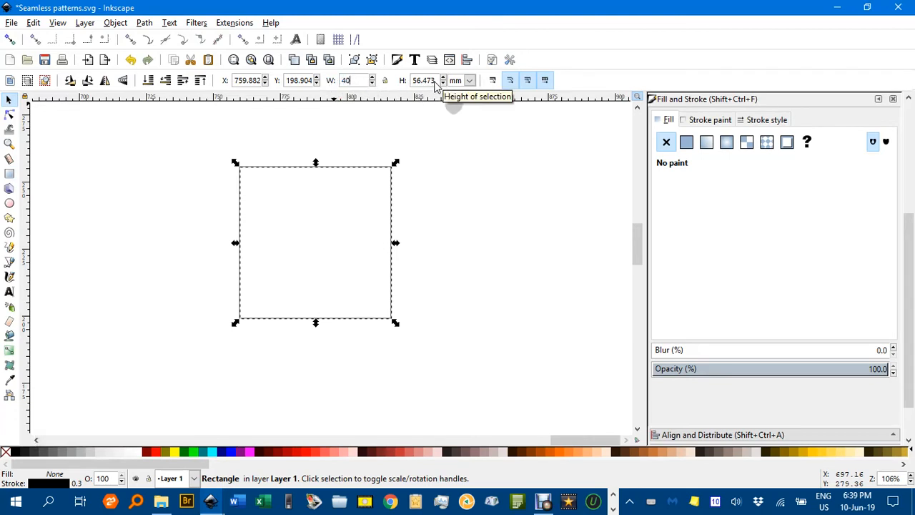
left_click_drag(432, 81, 395, 85)
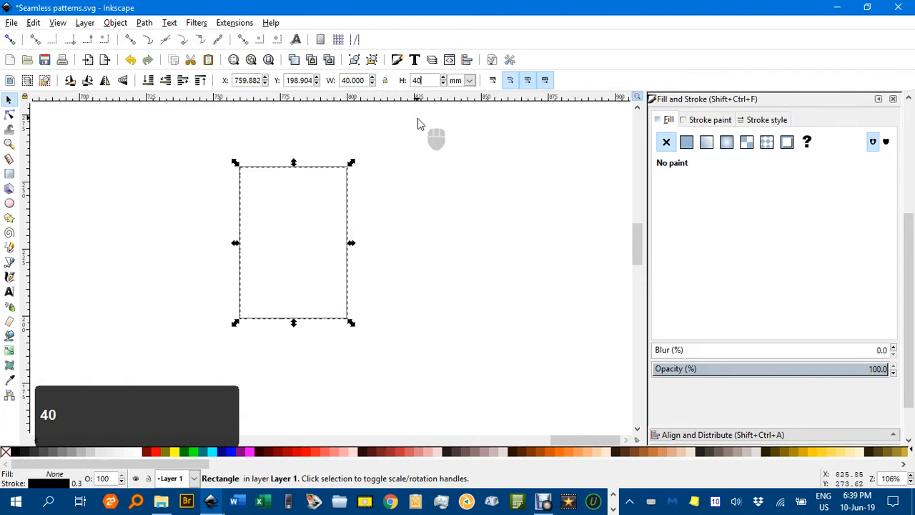
key("Return")
- Fill the square with blue
scroll(343, 240, "up", 2, "ctrl")
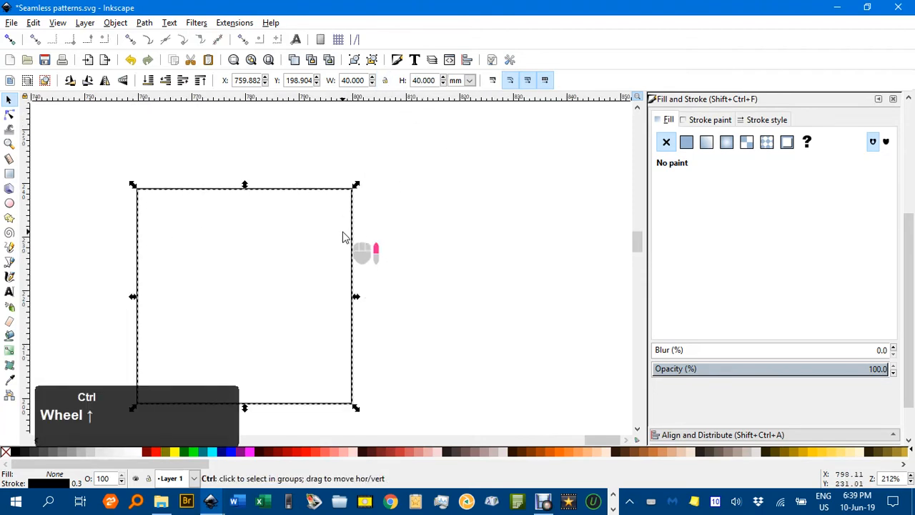
left_click_drag(369, 228, 511, 184)
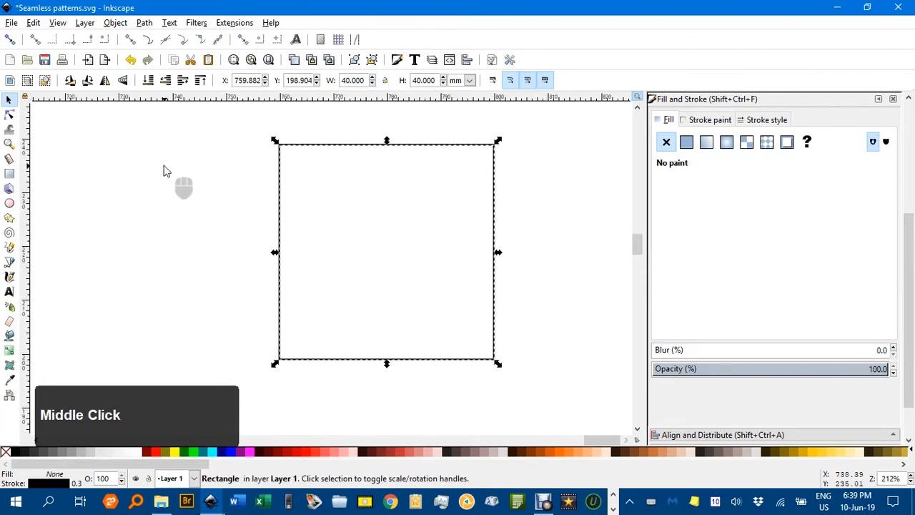
left_click(232, 453)
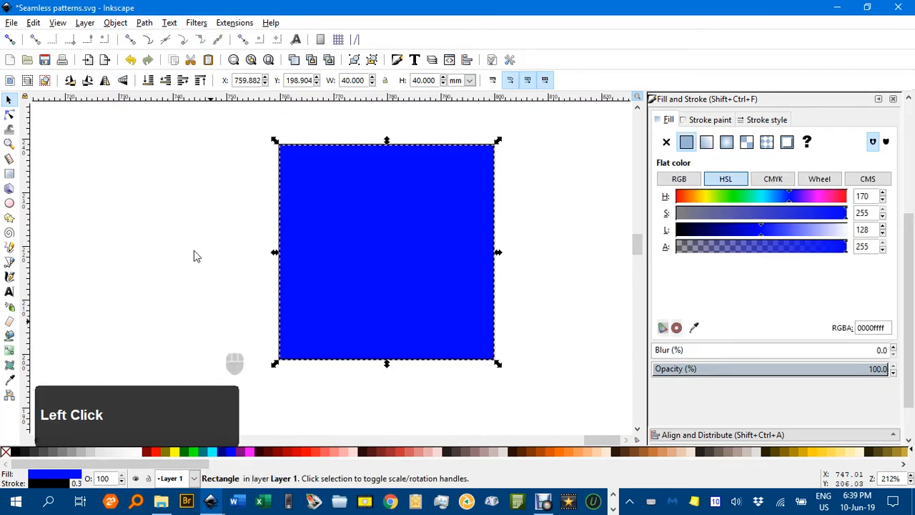
- Remove the square's outline stroke
left_click(220, 193)
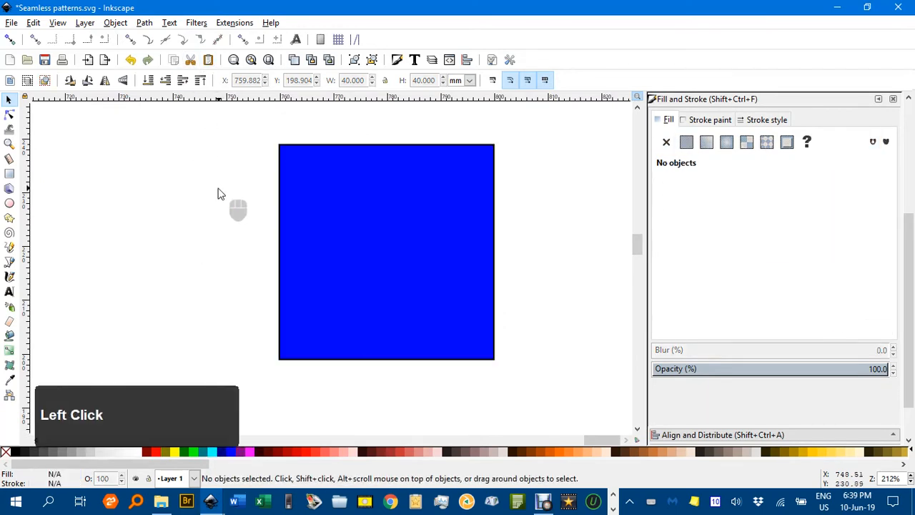
left_click(281, 171)
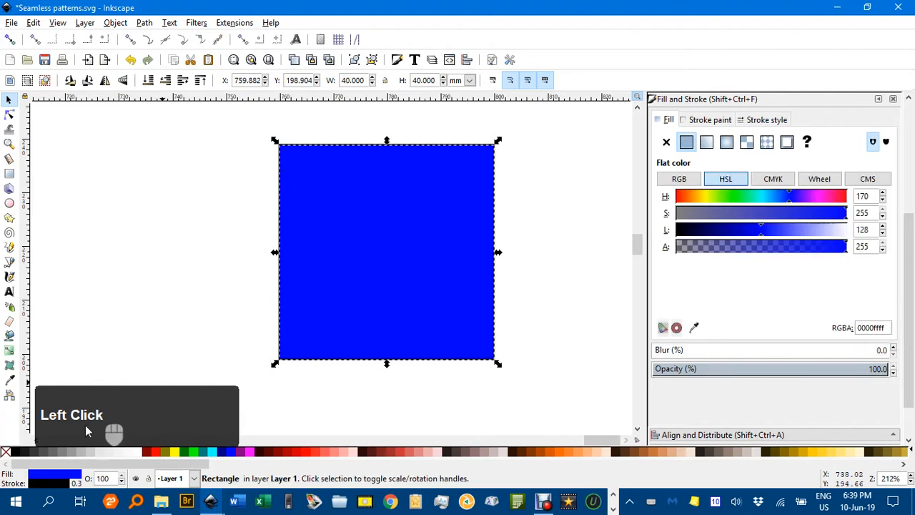
left_click(3, 452, "shift")
left_click(128, 290)
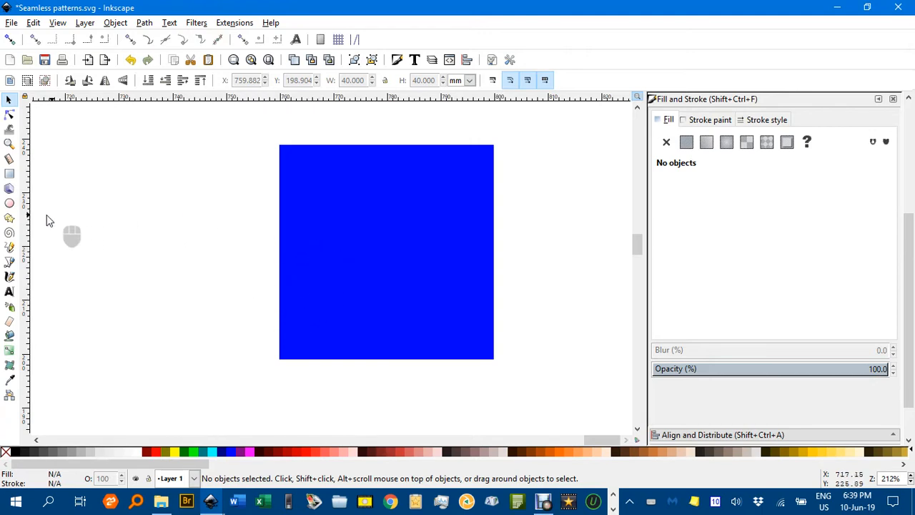
- Add the text "Maths-Pro" just left of the square
key("t")
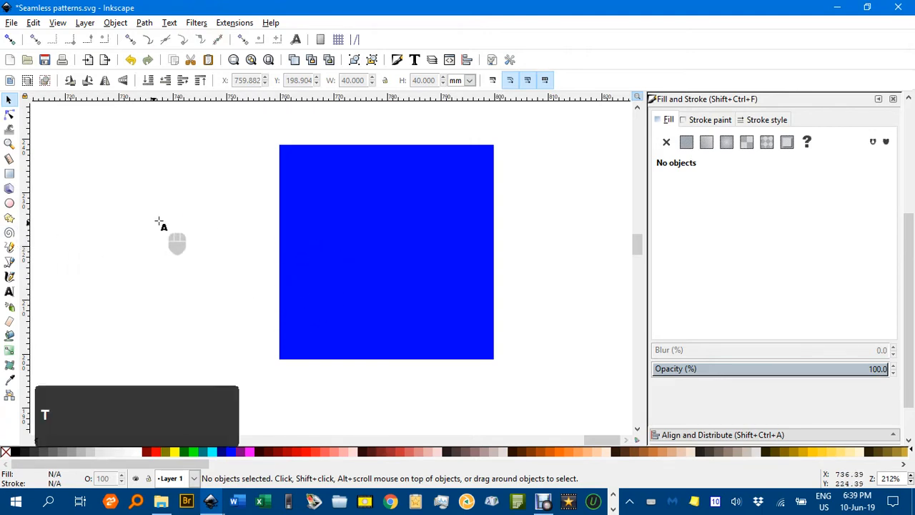
left_click(188, 222)
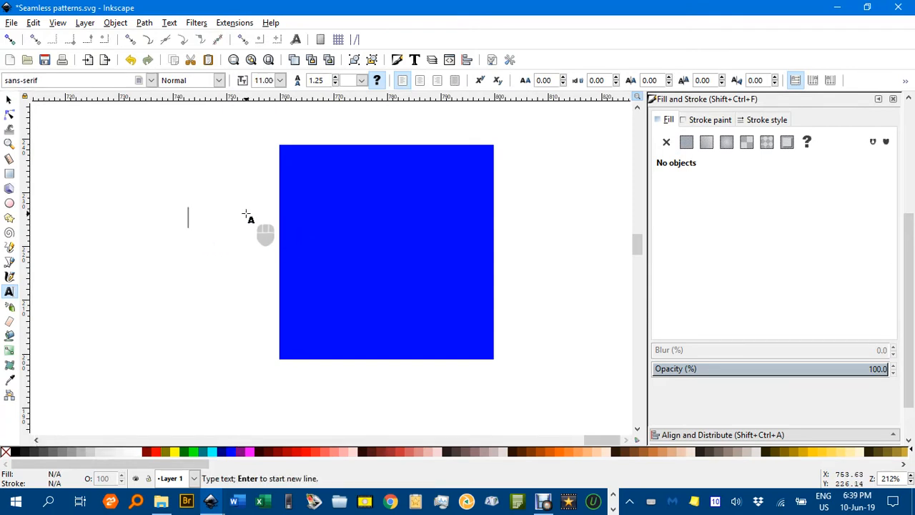
type("Math")
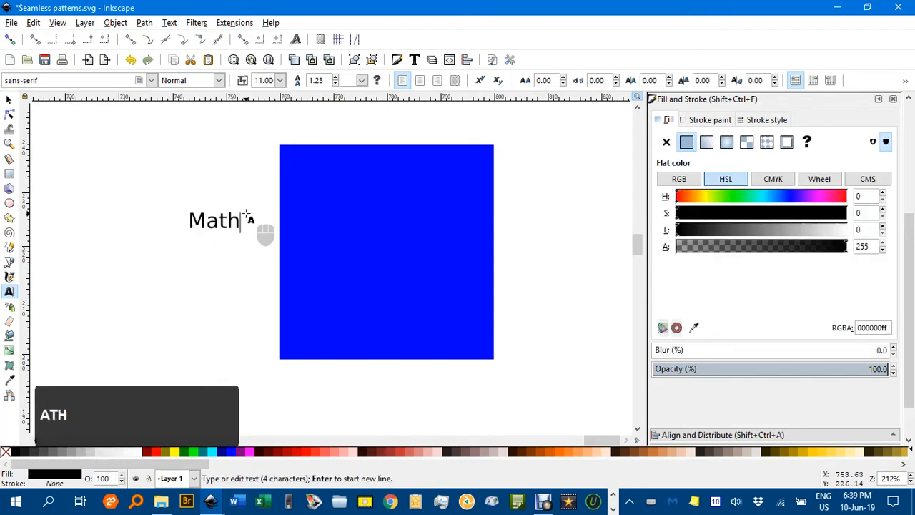
type("s-Pro")
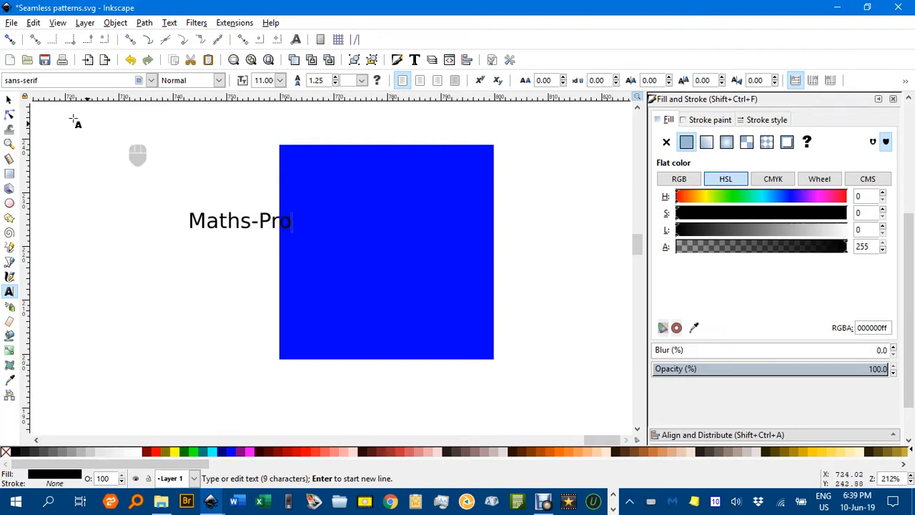
- Color the text white and move it onto the upper middle of the square
left_click(9, 101)
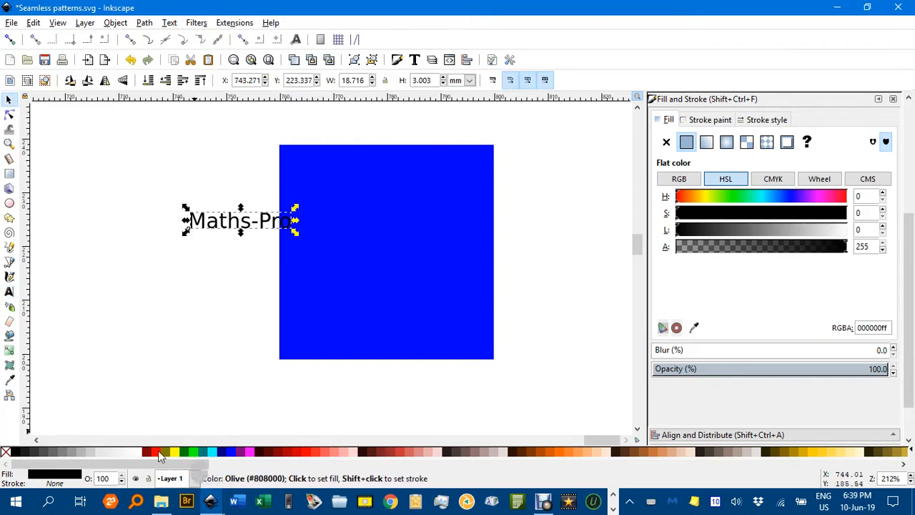
left_click(136, 452)
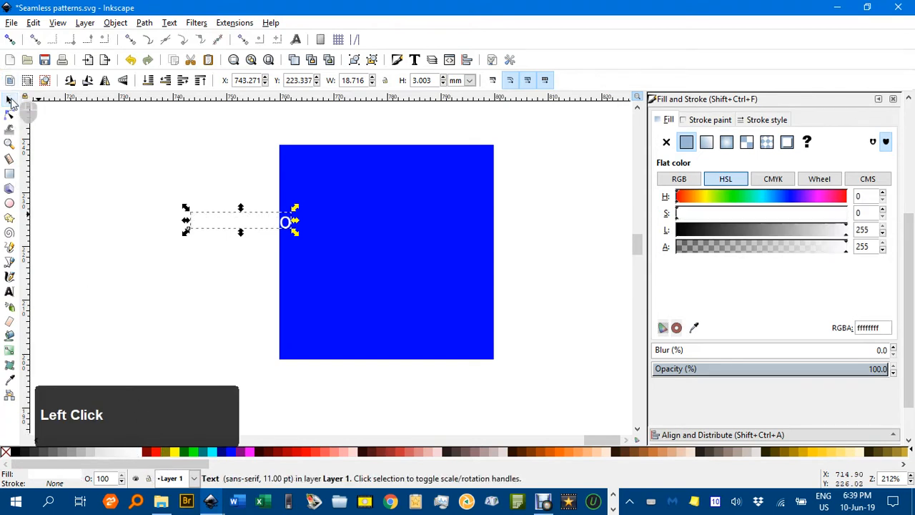
left_click_drag(230, 225, 373, 214)
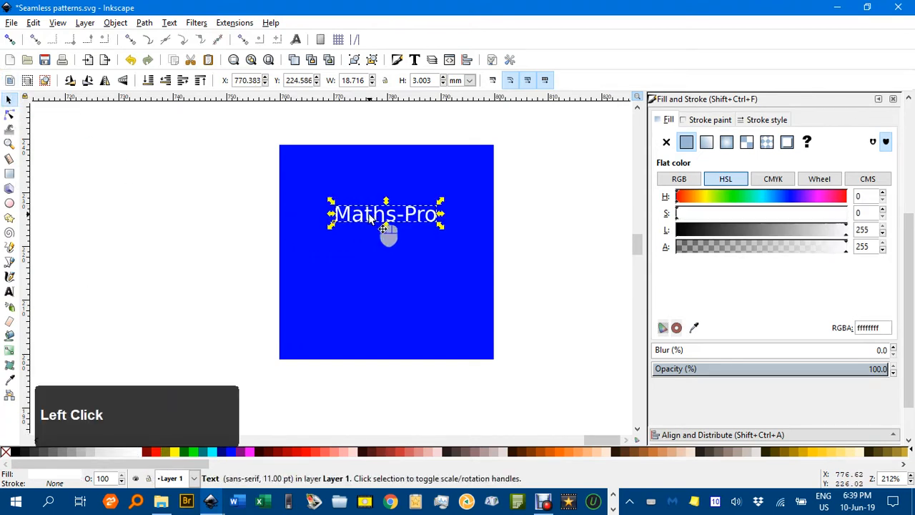
- Rotate the text so it runs diagonally upward across the square
left_click(441, 201)
mouse_move(441, 201)
left_mouse_down()
mouse_move(434, 179)
mouse_move(457, 204)
mouse_move(448, 203)
left_mouse_up()
left_click(426, 289)
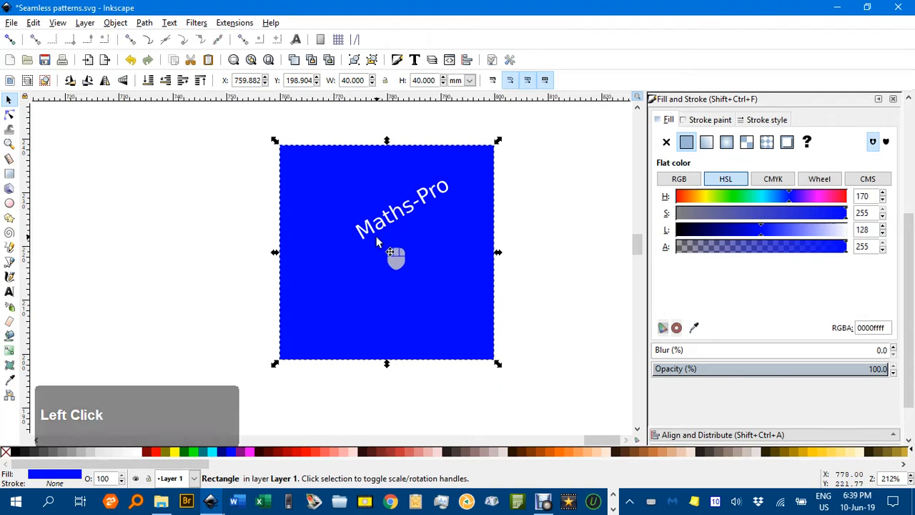
- Draw an aqua circle about 8 mm across without stroke and place it in the square's upper-left area
left_click(9, 203)
left_click_drag(250, 202, 278, 230)
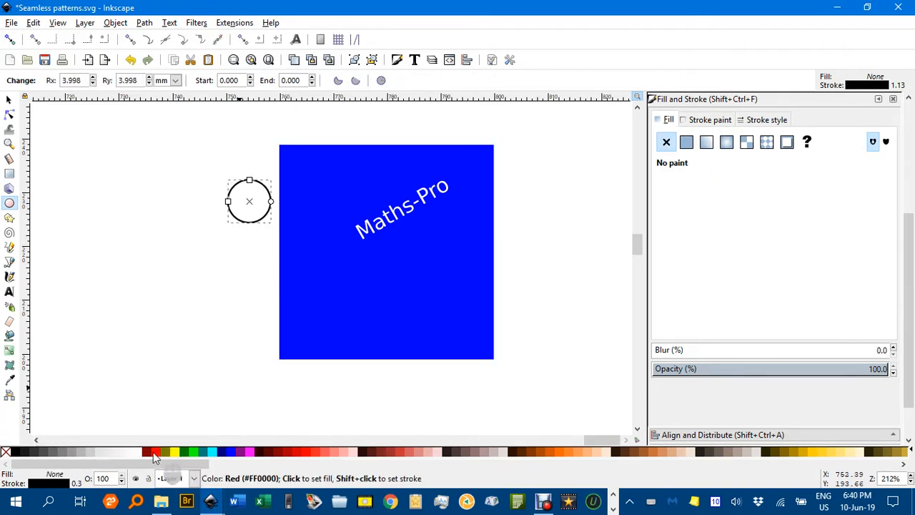
left_click(211, 452)
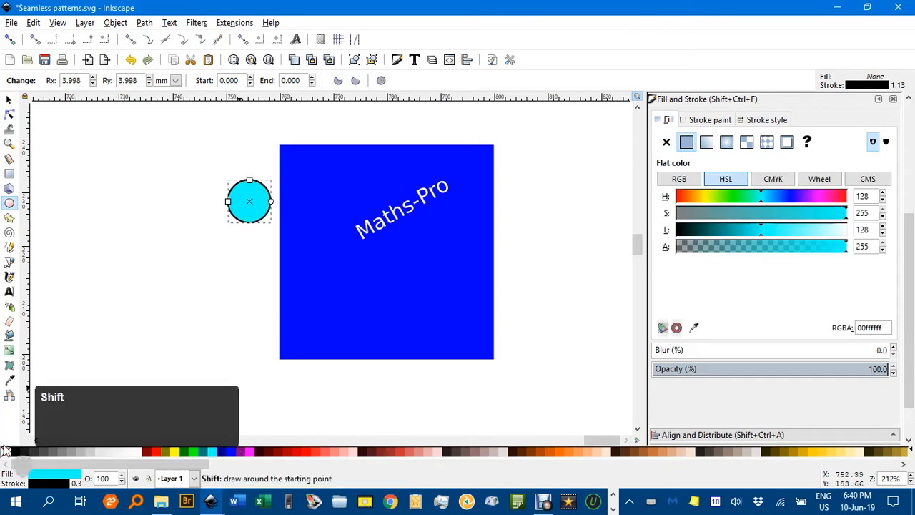
left_click(5, 451, "shift")
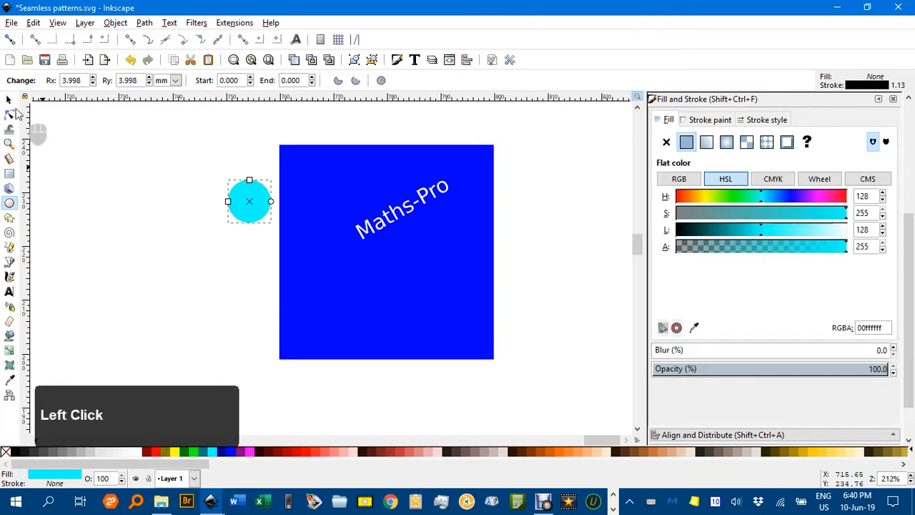
left_click(9, 100)
left_click_drag(254, 193, 341, 175)
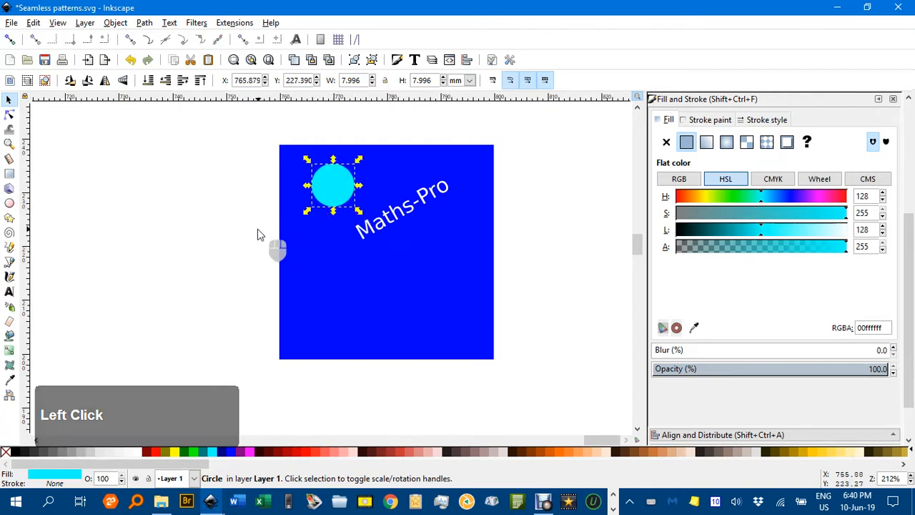
- Draw an aqua ellipse about 15 by 6 mm without stroke near the square's lower right
left_click(9, 203)
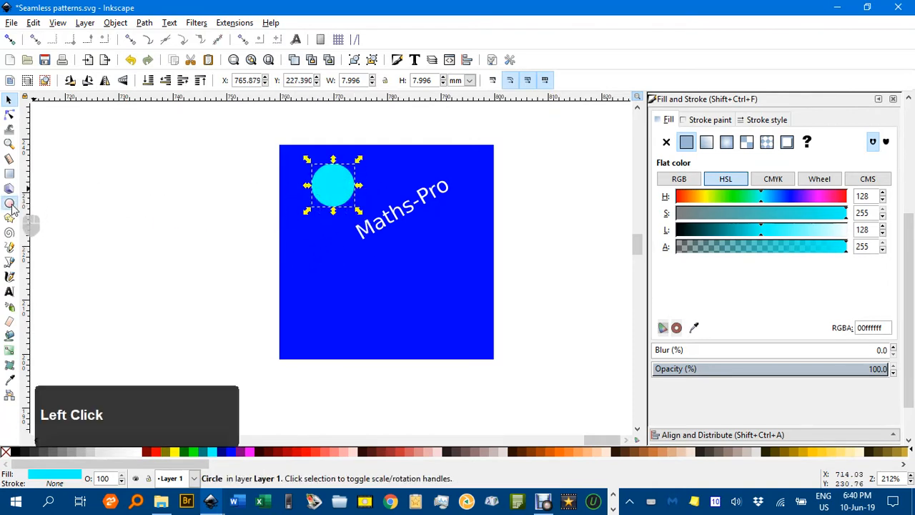
left_click_drag(379, 300, 460, 333)
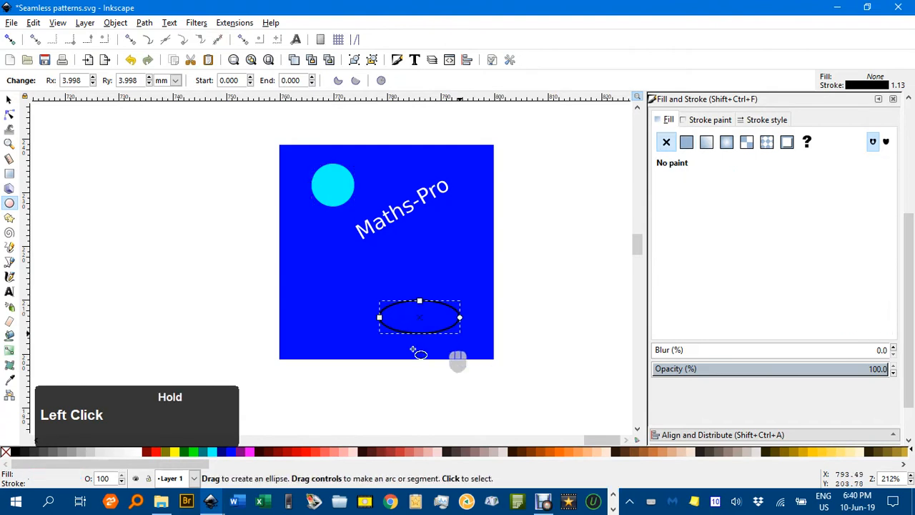
left_click(211, 453)
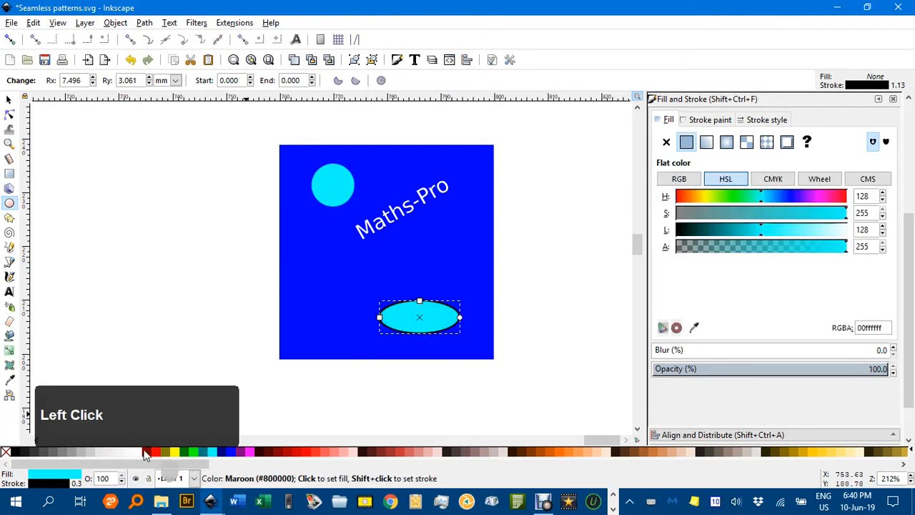
left_click(5, 452, "shift")
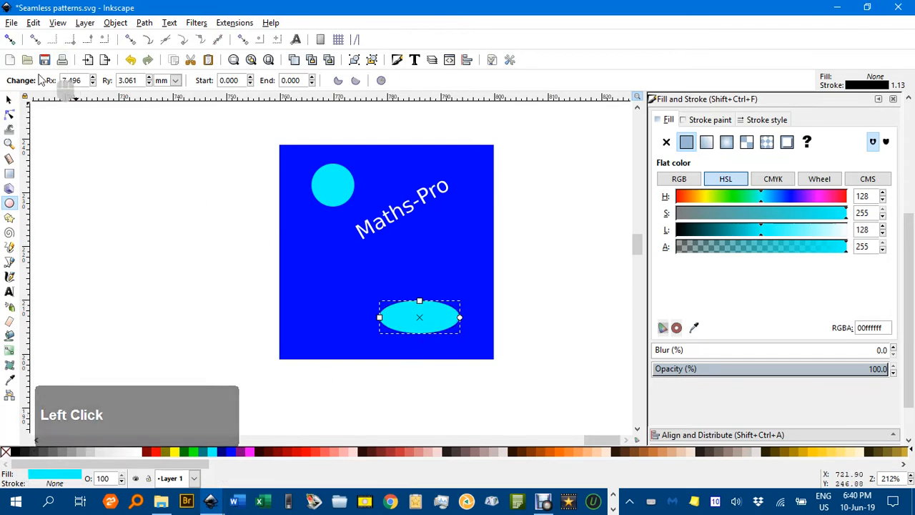
- Move the ellipse so it overlaps the square's right edge
left_click(9, 100)
left_click_drag(442, 321, 500, 323)
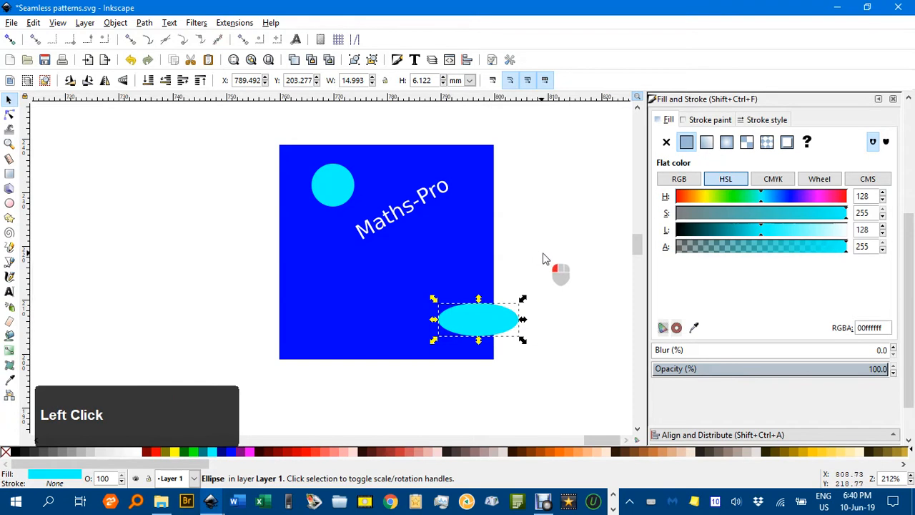
left_click(543, 258)
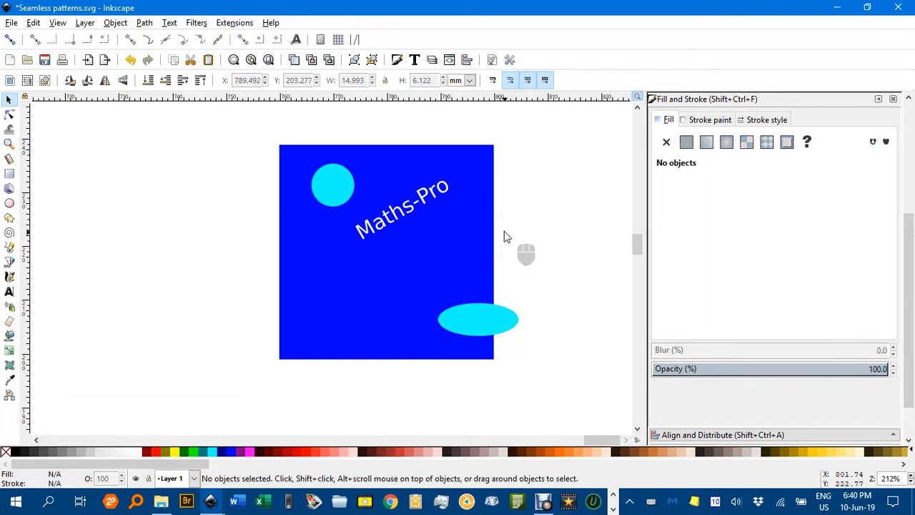
left_click(492, 330)
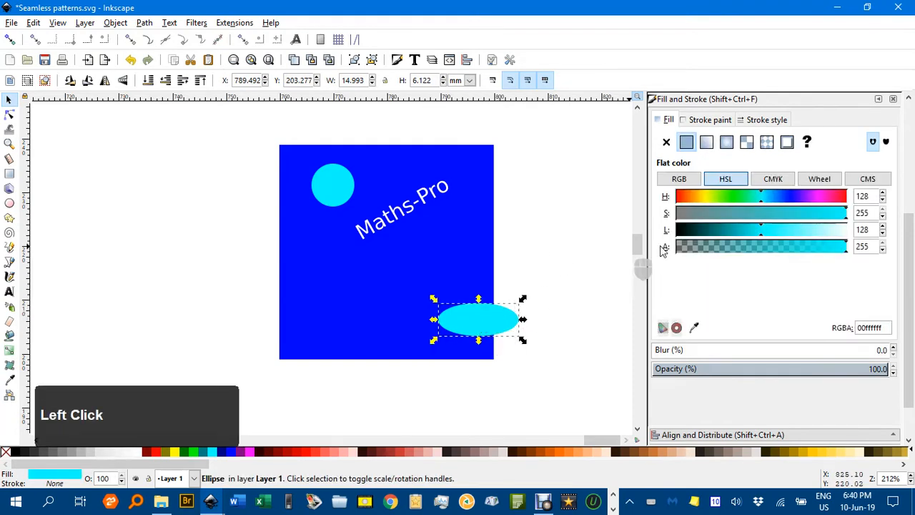
- Duplicate the ellipse and move the copy 40 mm left with a relative move so it wraps onto the square's left edge
key("ctrl+shift+m")
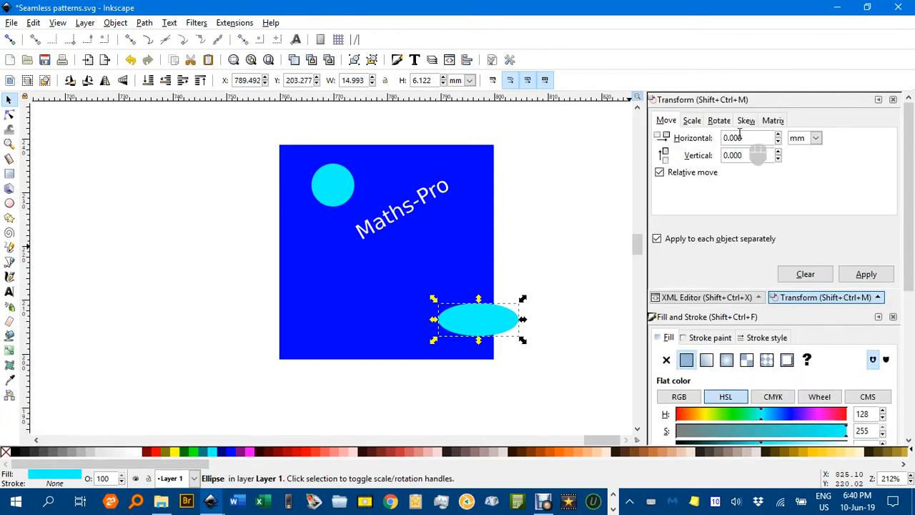
left_click_drag(742, 136, 704, 137)
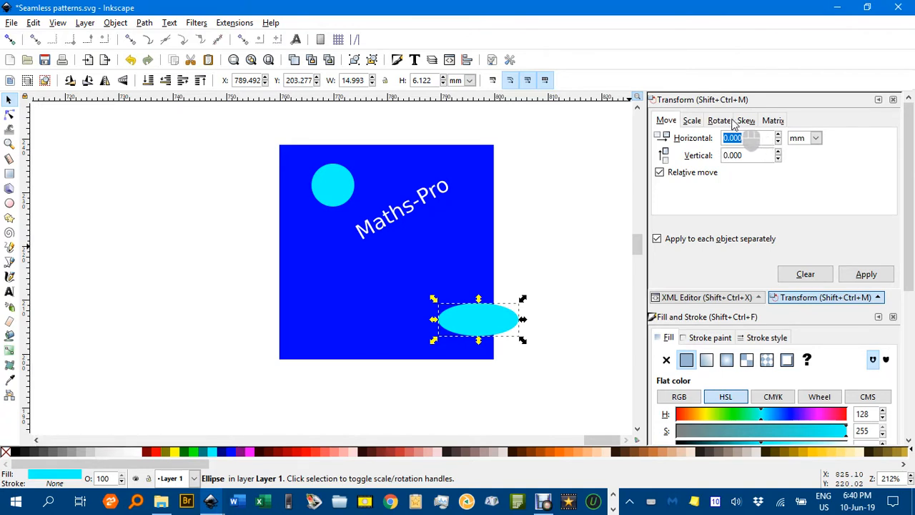
type("-")
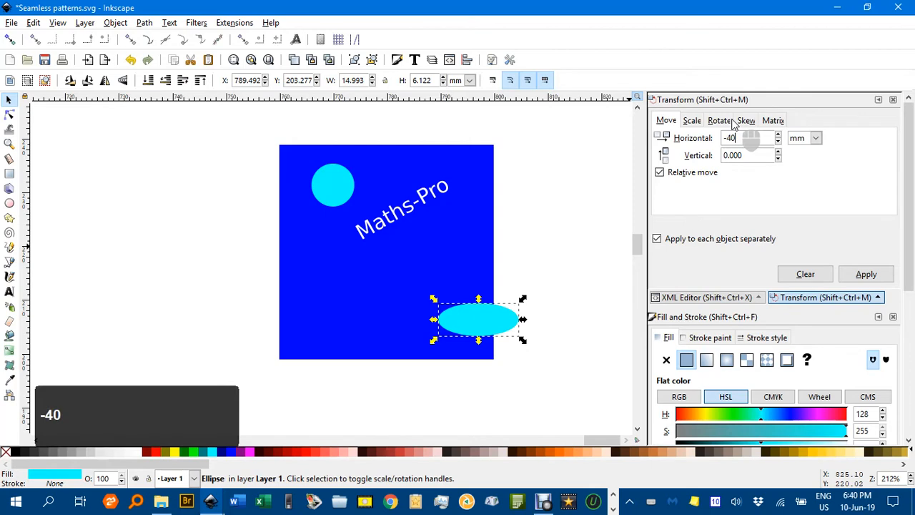
type("40")
key("ctrl+d")
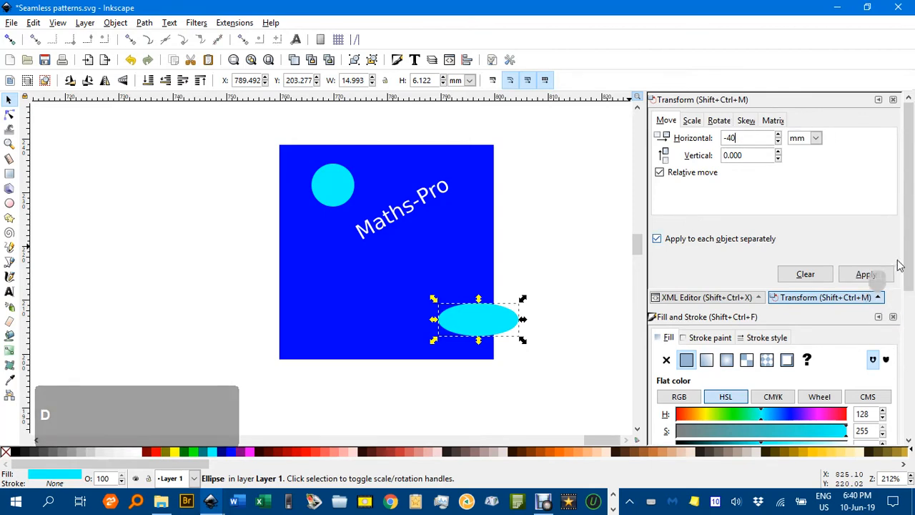
left_click(866, 273)
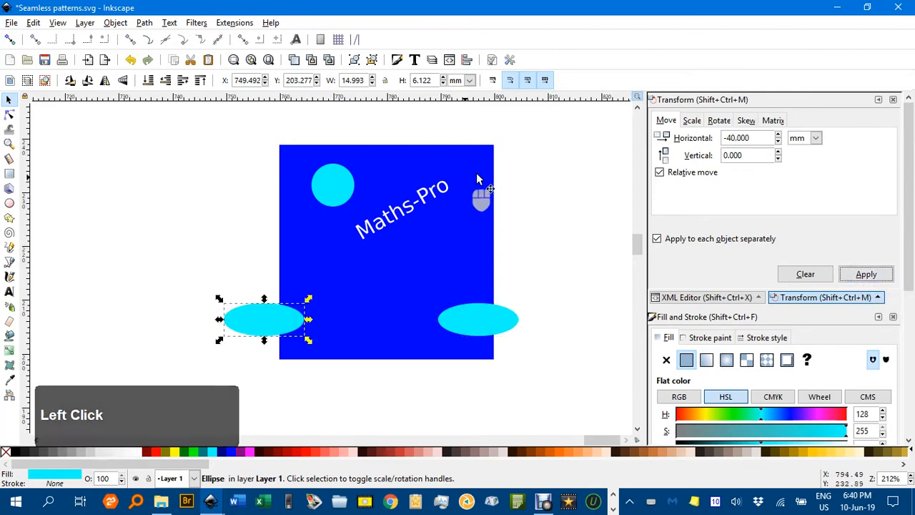
- Draw an aqua rectangle about 19 by 5 mm without stroke in the lower middle of the square
left_click(543, 166)
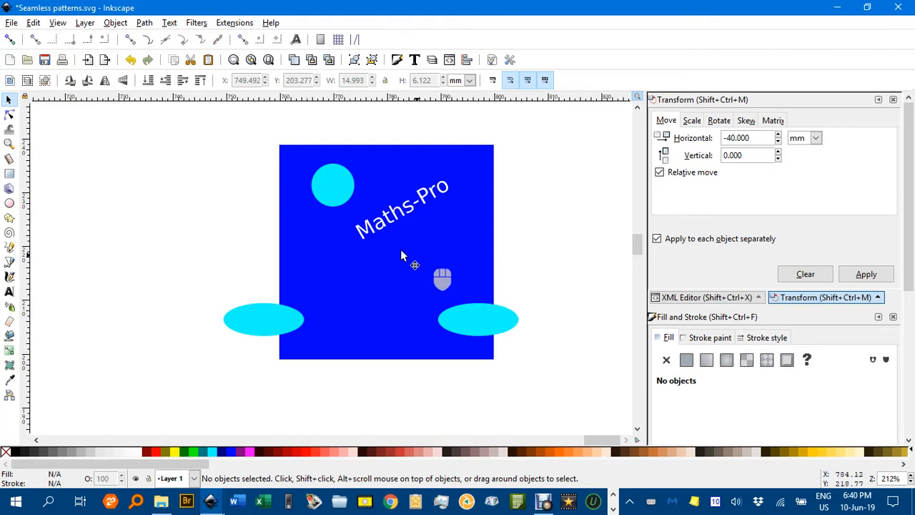
left_click(10, 174)
left_click_drag(332, 263, 436, 288)
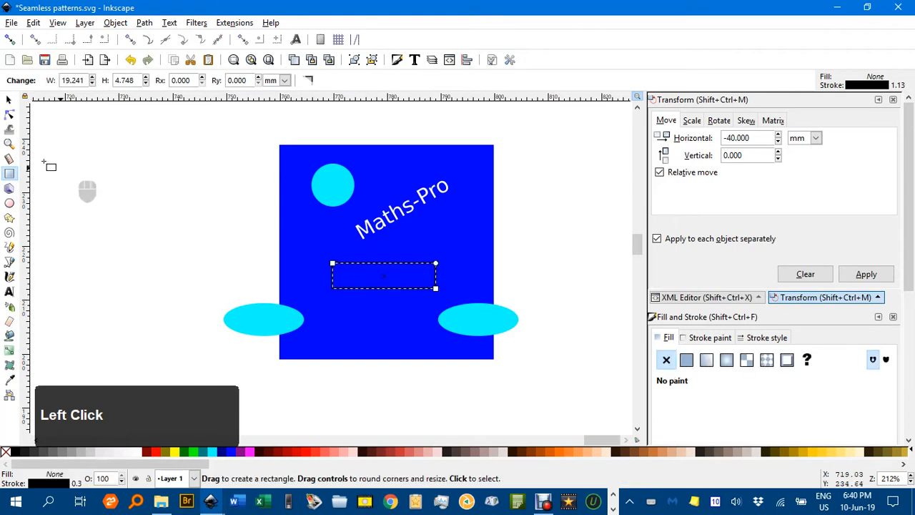
left_click(213, 452)
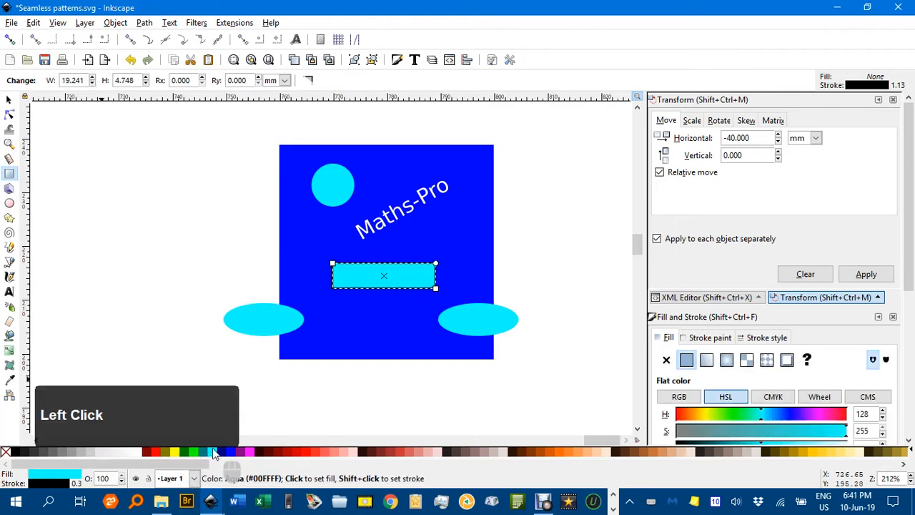
left_click(4, 451, "shift")
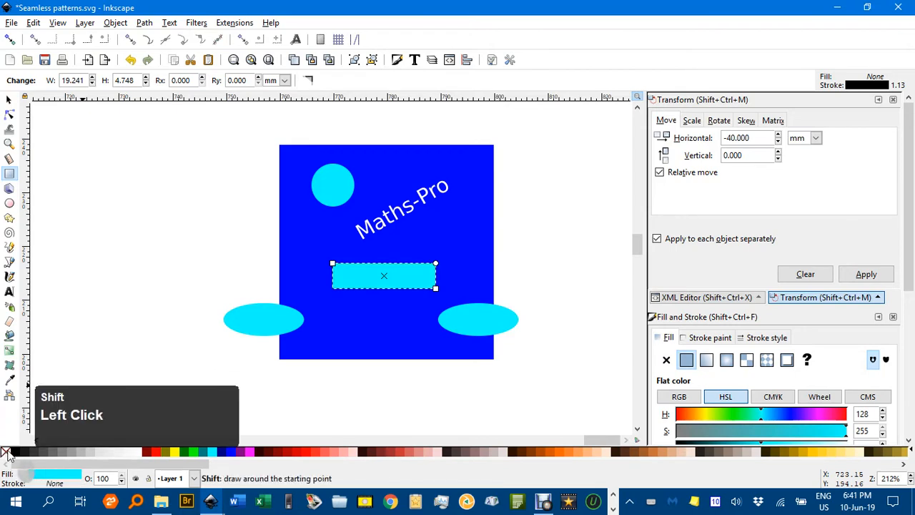
- Rotate the rectangle diagonally and position it across the square's bottom edge
left_click(10, 99)
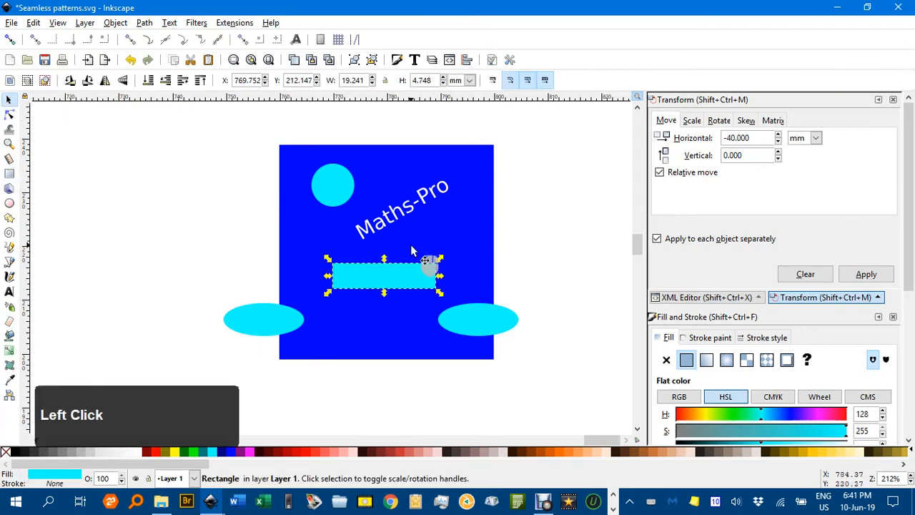
left_click(417, 279)
left_click_drag(438, 260, 429, 373)
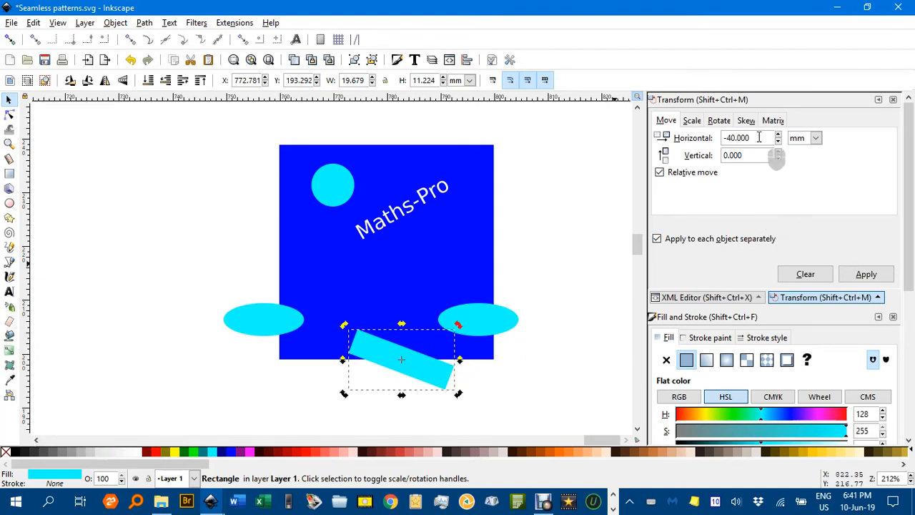
- Duplicate the rectangle and move the copy 40 mm vertically so it wraps onto the square's top edge
left_click_drag(759, 137, 701, 136)
type("0")
left_click(740, 154)
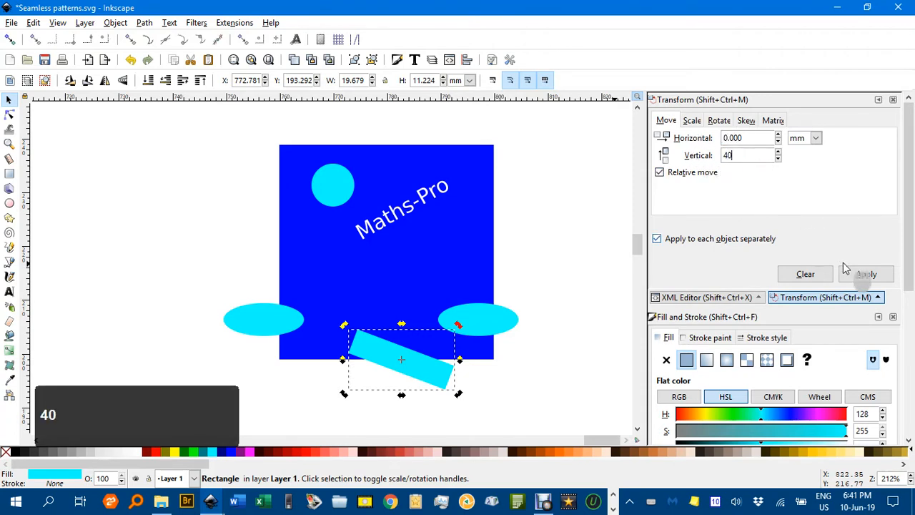
type("40")
key("ctrl+d")
left_click(865, 278)
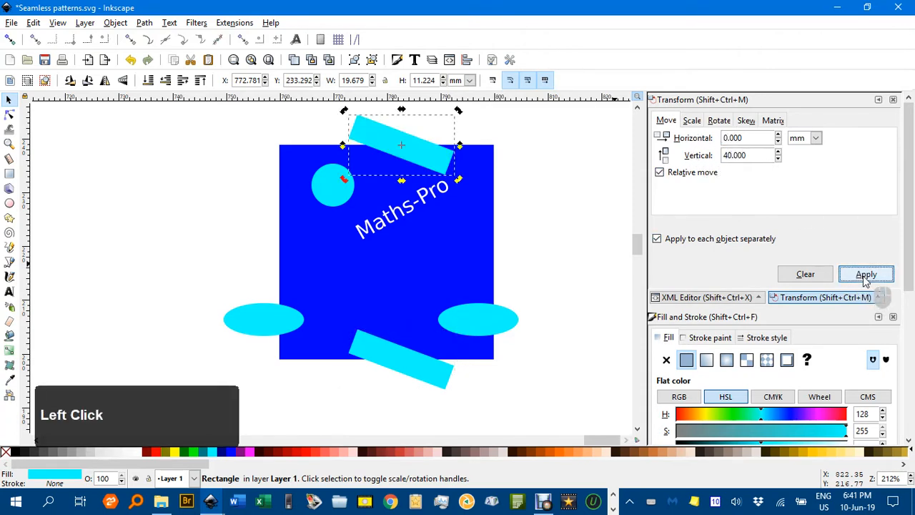
- Select both ellipses and move them up to about the square's mid-height
left_click(565, 255)
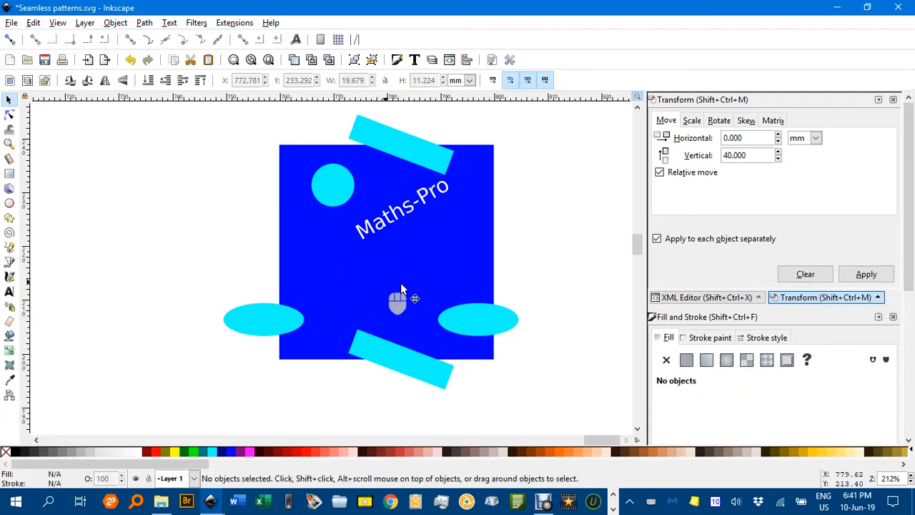
left_click_drag(196, 263, 500, 277)
left_click(547, 214)
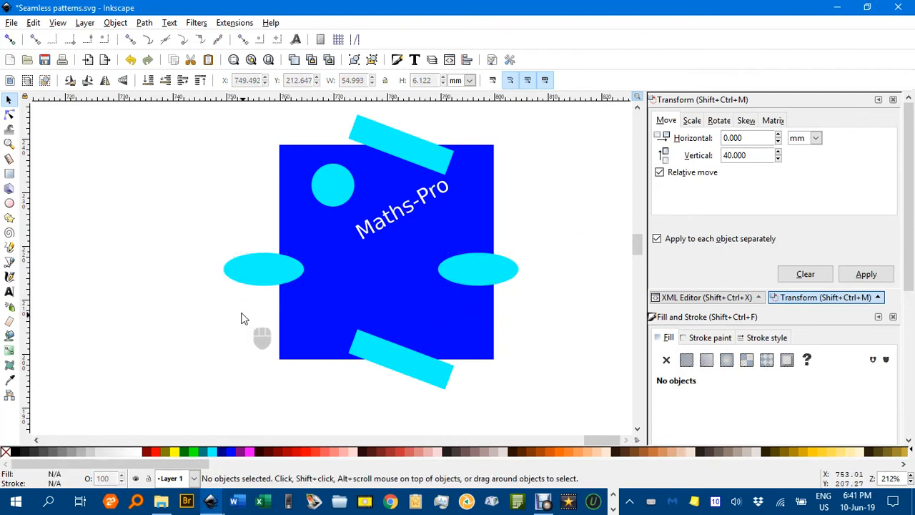
- Draw a three-corner aqua star in the middle of the square below the text
left_click(9, 217)
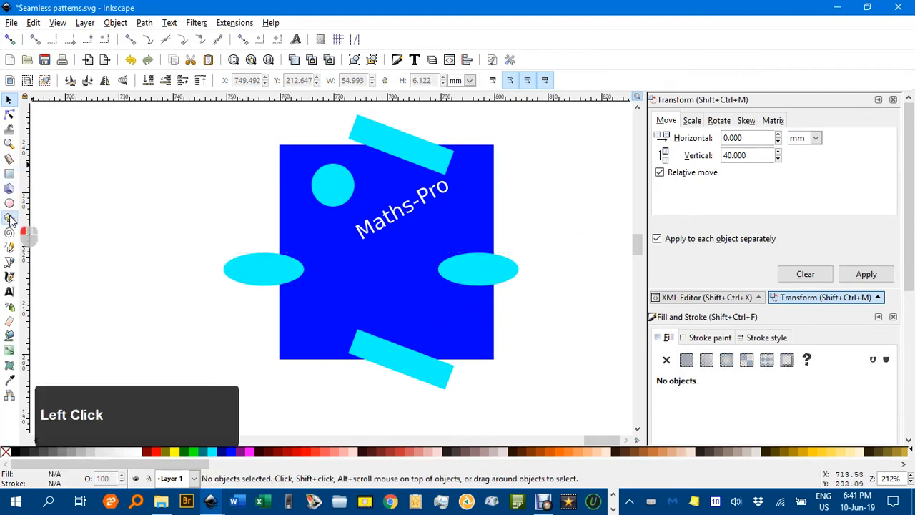
left_click(137, 83)
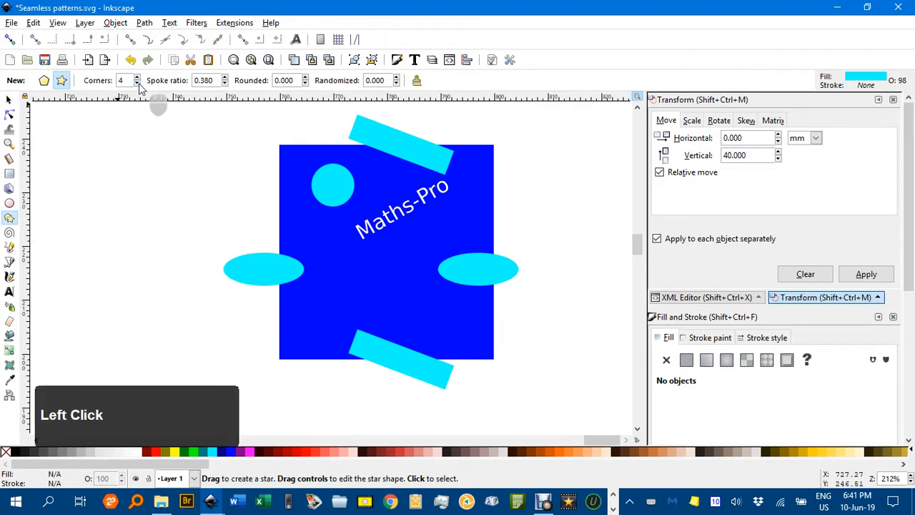
mouse_move(395, 276)
left_mouse_down()
mouse_move(397, 290)
mouse_move(428, 305)
left_mouse_up()
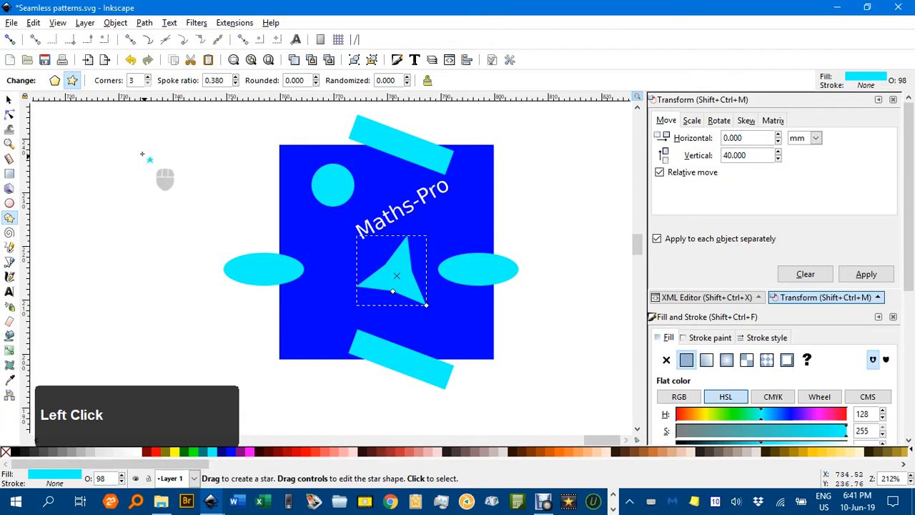
- Adjust the star's spoke ratio to 0.080, then switch the shape to a regular three-corner polygon
triple_click(235, 83)
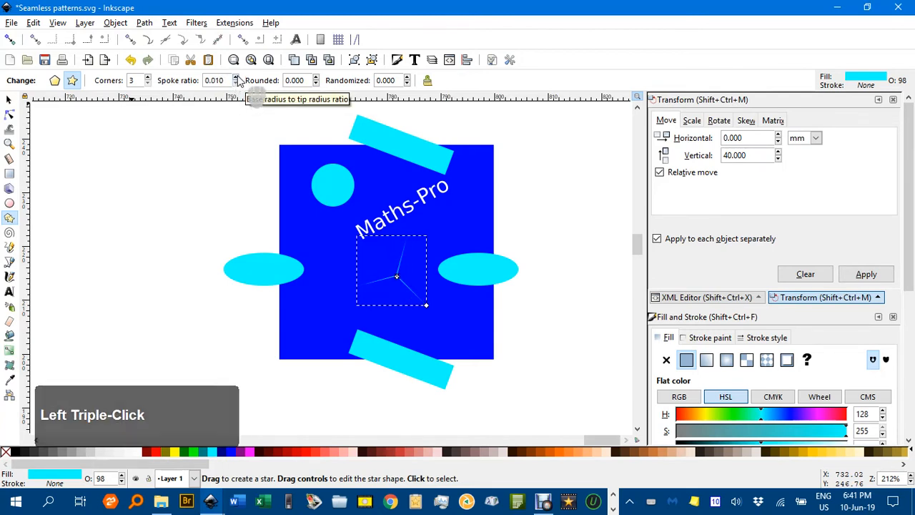
left_click_drag(236, 79, 236, 83)
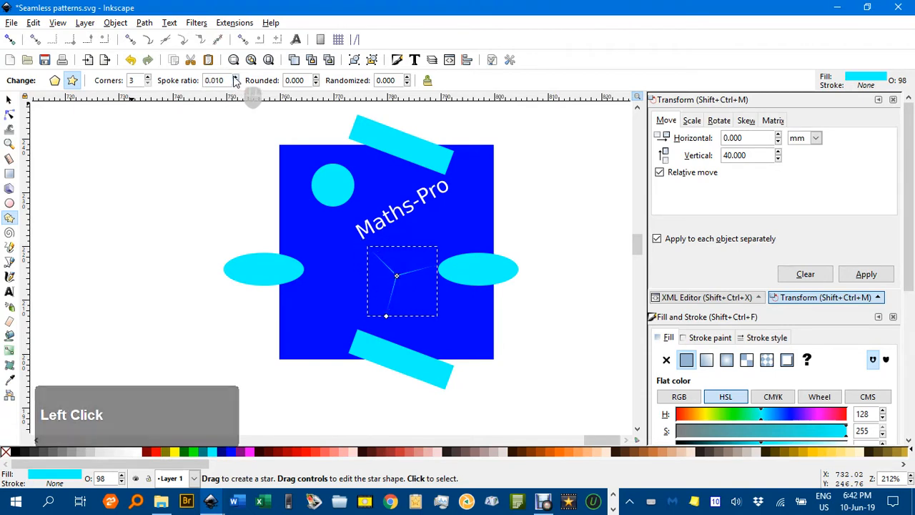
triple_click(235, 77)
double_click(235, 78)
left_click(236, 80)
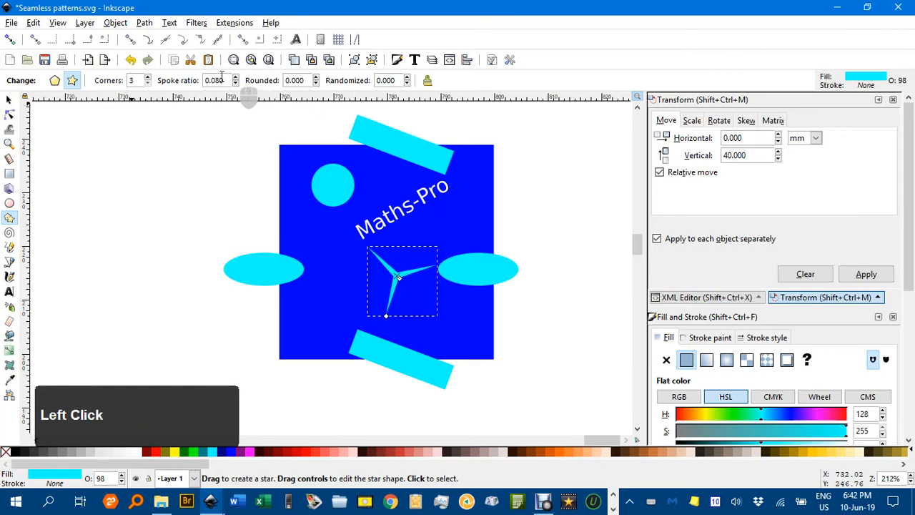
left_click(54, 80)
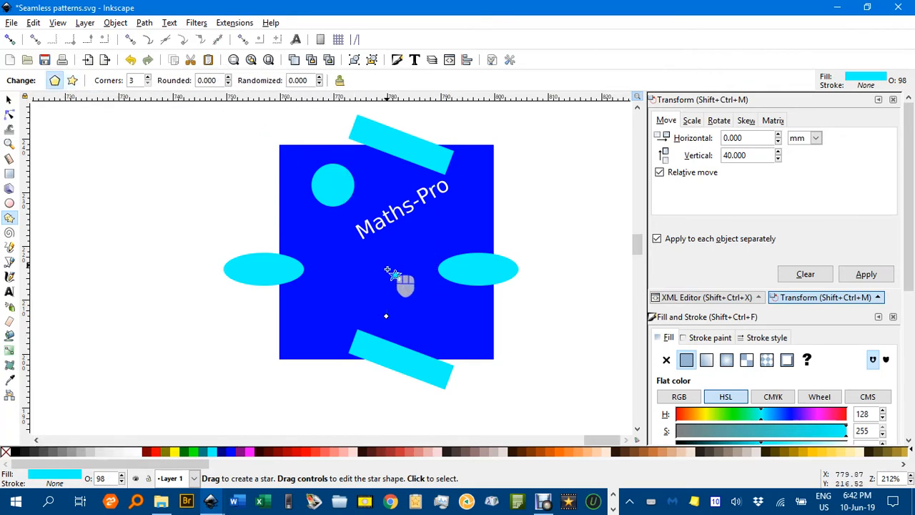
- Move the small triangle slightly left below the text
left_click(10, 100)
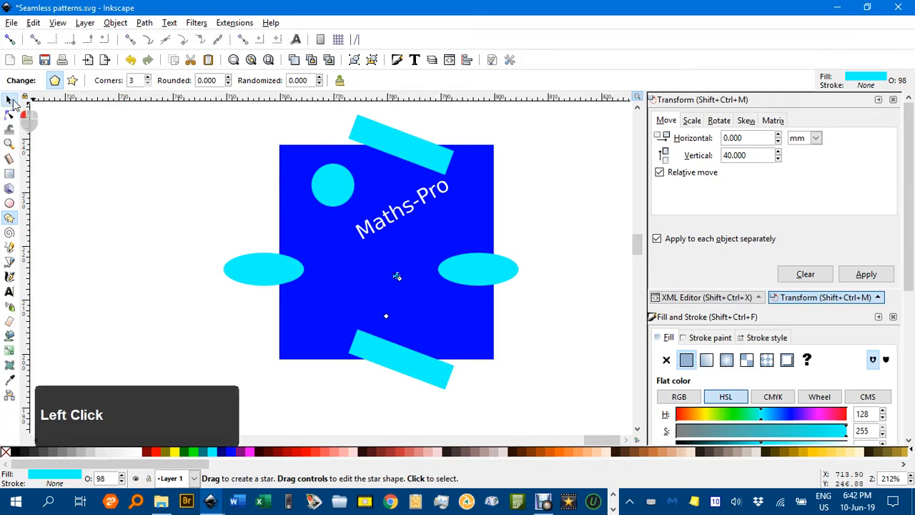
scroll(400, 284, "up", 4, "ctrl")
left_click_drag(401, 283, 544, 182)
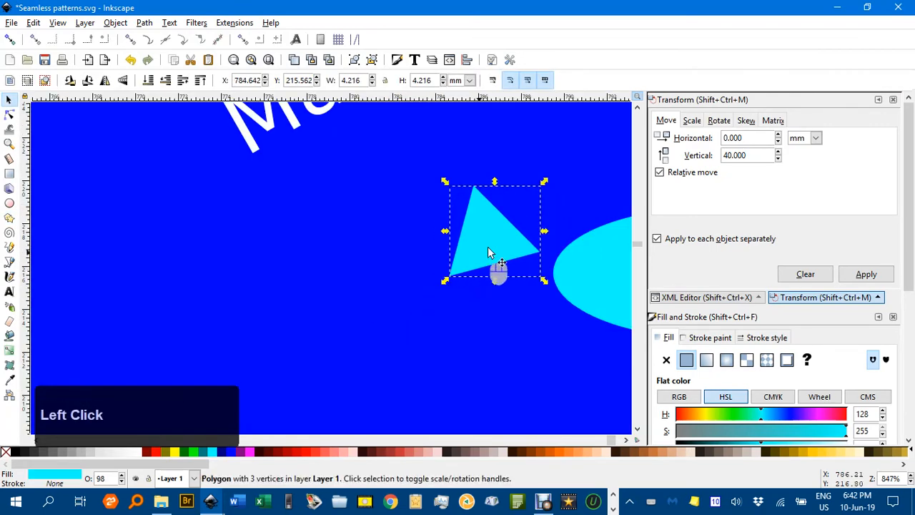
left_click(489, 252)
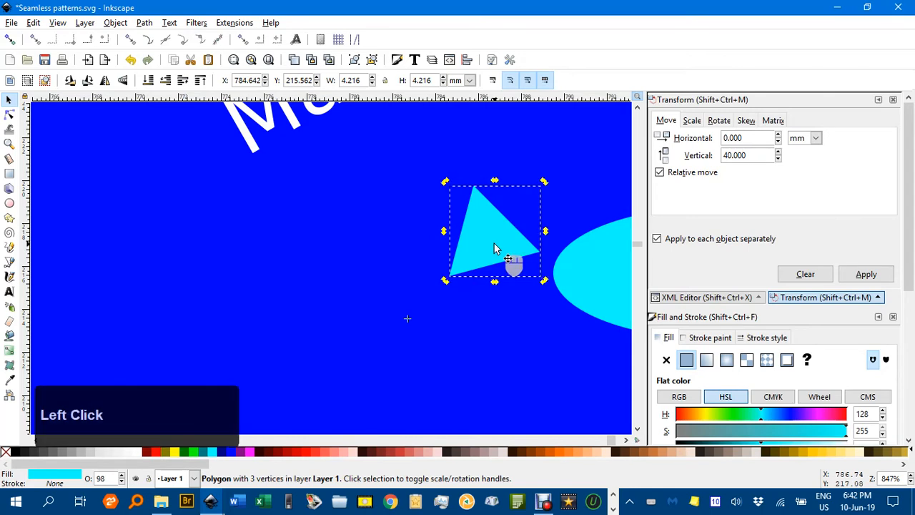
left_click(407, 317, "shift")
left_click(470, 271)
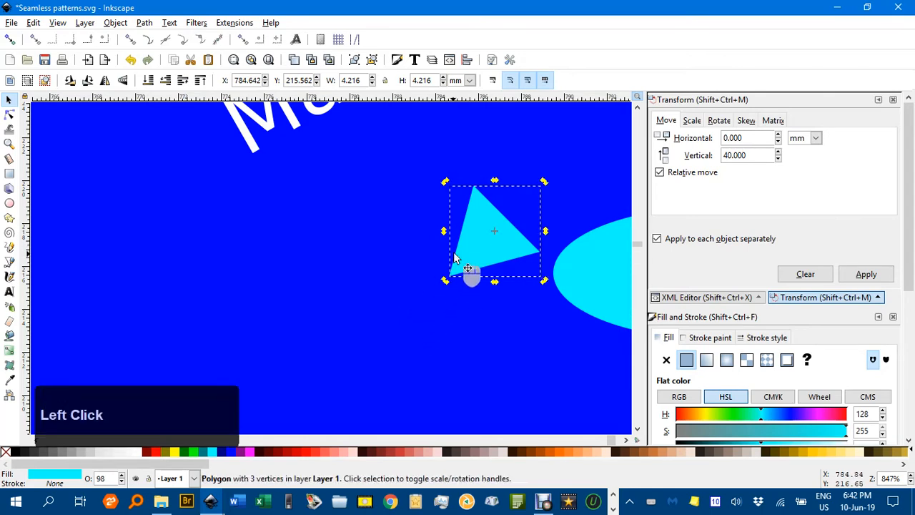
double_click(495, 232, "shift")
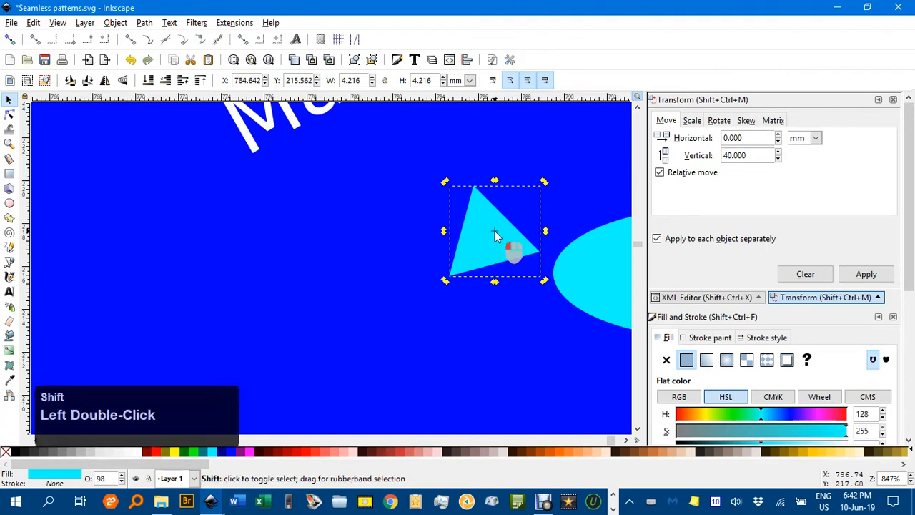
left_click_drag(495, 231, 368, 245)
- Enlarge the triangle to about 9 mm over the square's lower-right corner and duplicate it 40 mm upward
scroll(409, 246, "down", 3)
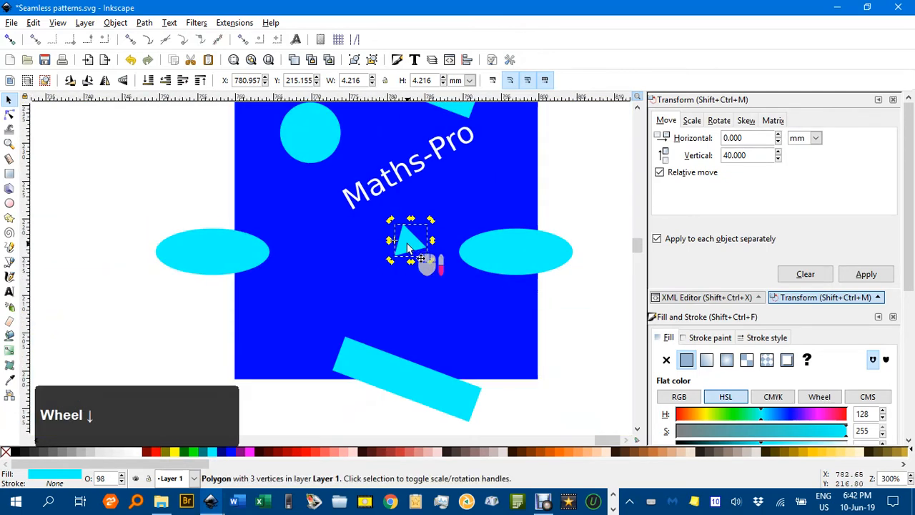
scroll(410, 248, "up", 3)
left_click(409, 247)
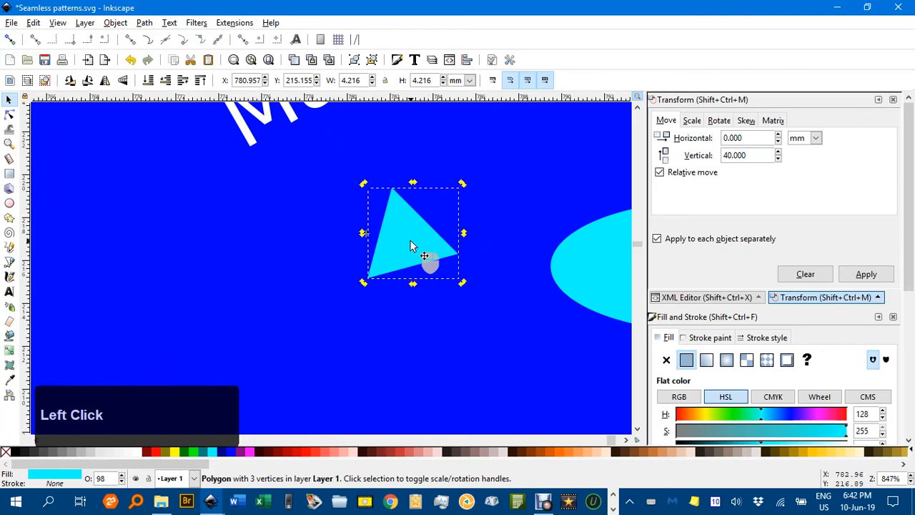
scroll(422, 246, "down", 4, "ctrl")
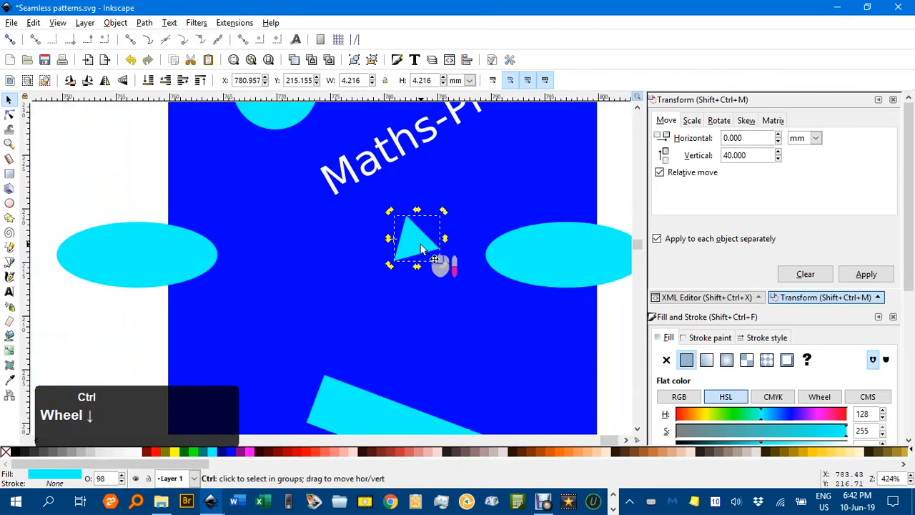
scroll(422, 246, "up", 1, "ctrl")
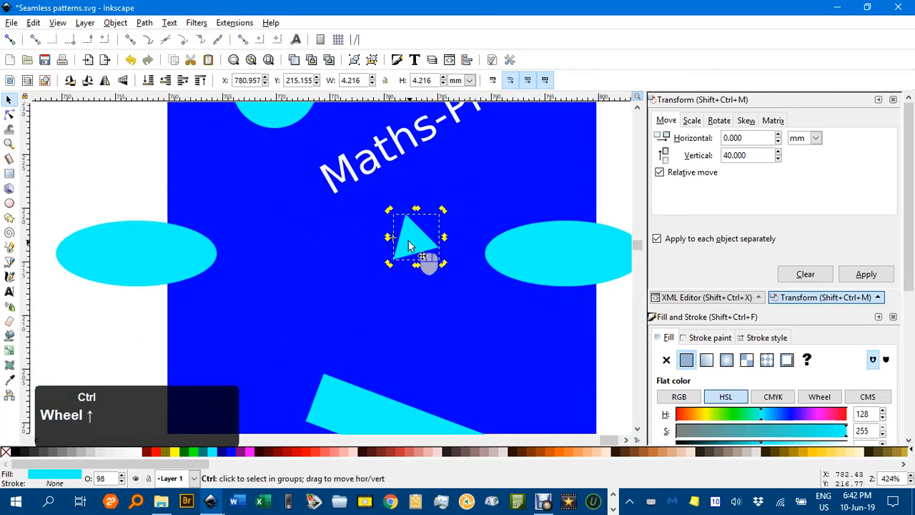
scroll(410, 247, "up", 3)
left_click(370, 243, "shift")
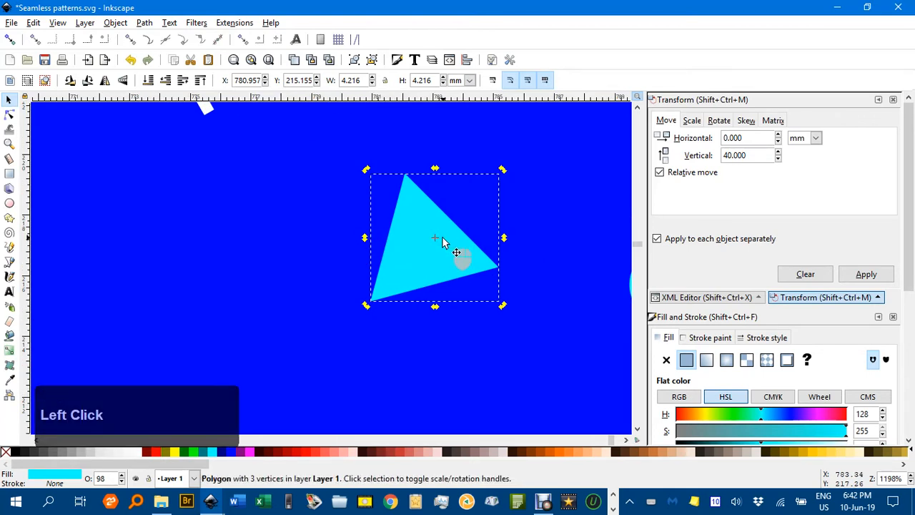
scroll(446, 247, "down", 4, "ctrl")
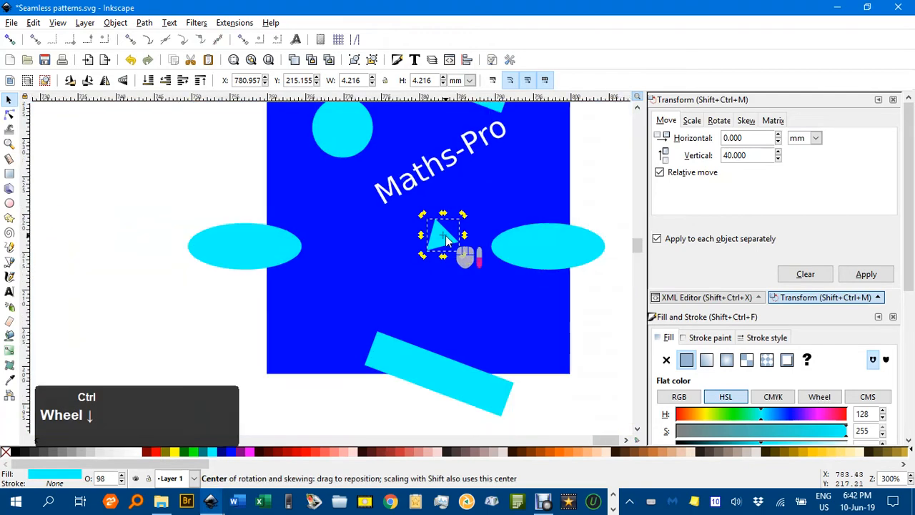
left_click_drag(462, 215, 525, 286, "ctrl+shift")
left_click(450, 230)
left_click(439, 232)
scroll(483, 204, "down", 2, "ctrl")
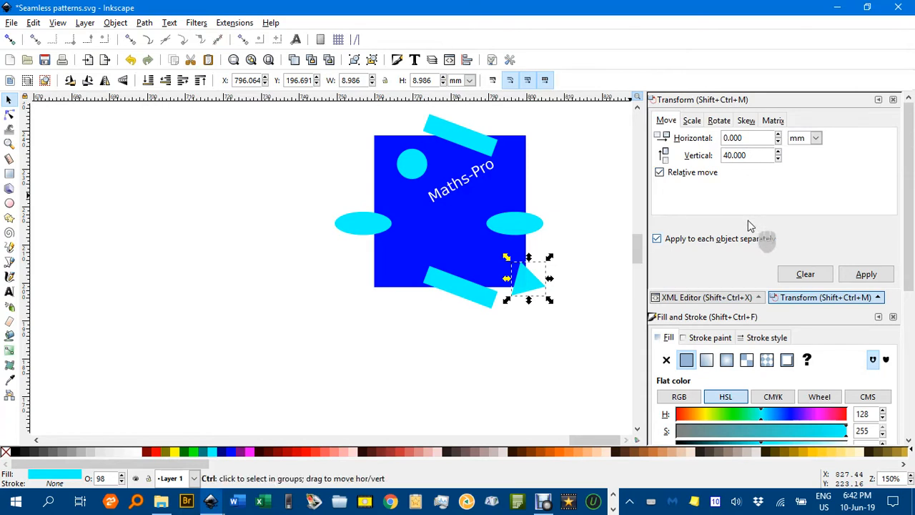
left_click(851, 276)
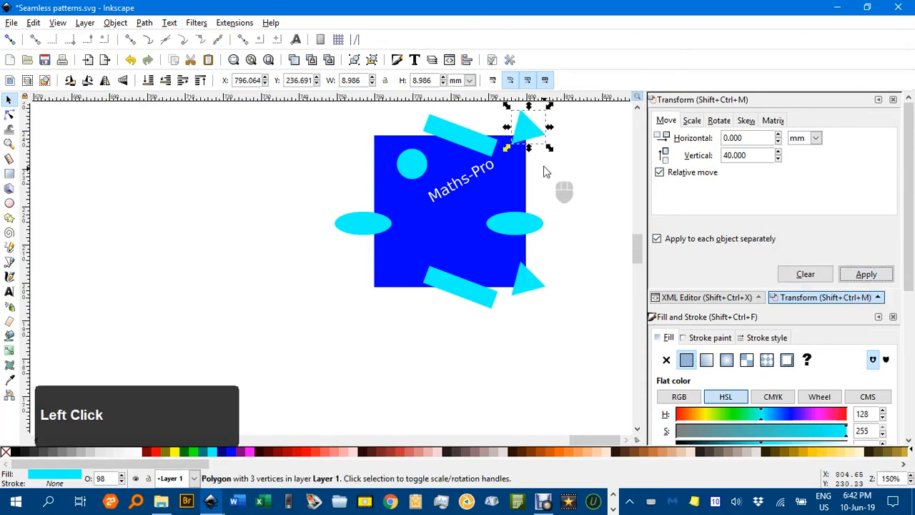
- Duplicate the upper-right triangle and move the copy 40 mm left to the square's upper-left corner
left_click_drag(747, 155, 709, 138)
type("0")
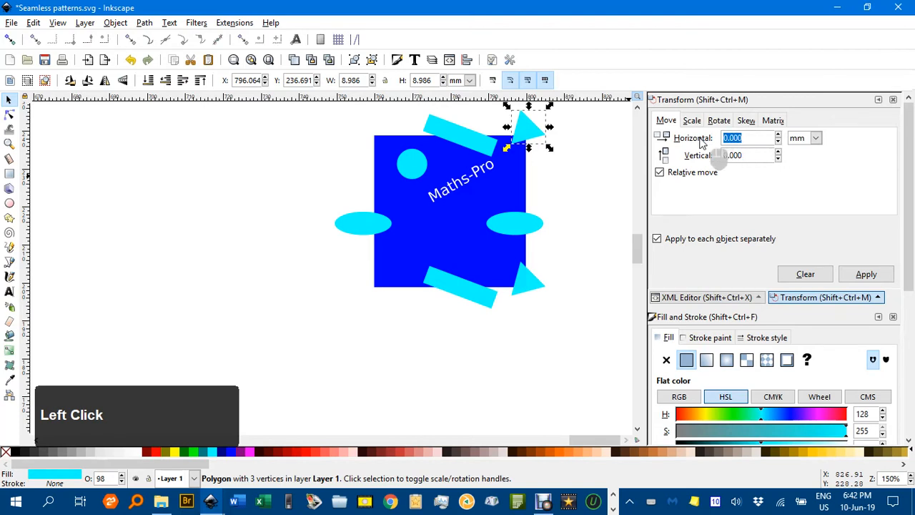
type("-40")
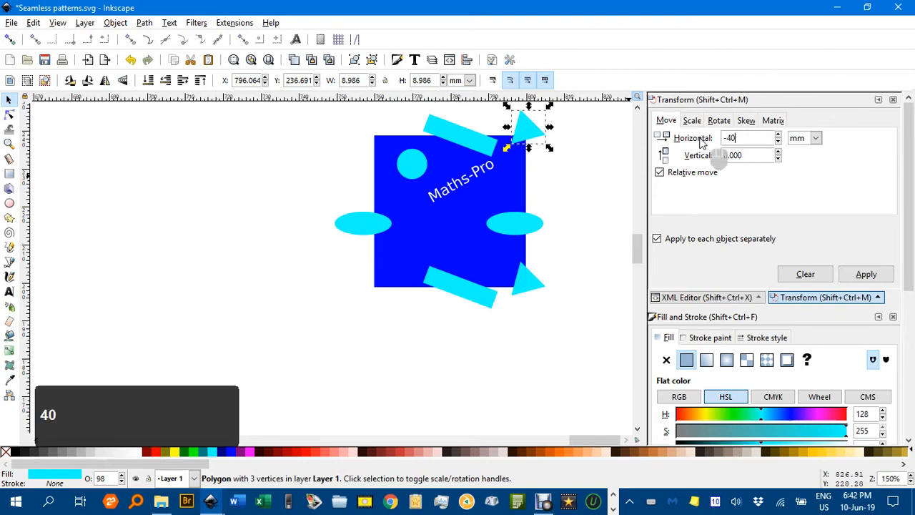
key("ctrl+d")
left_click(865, 274)
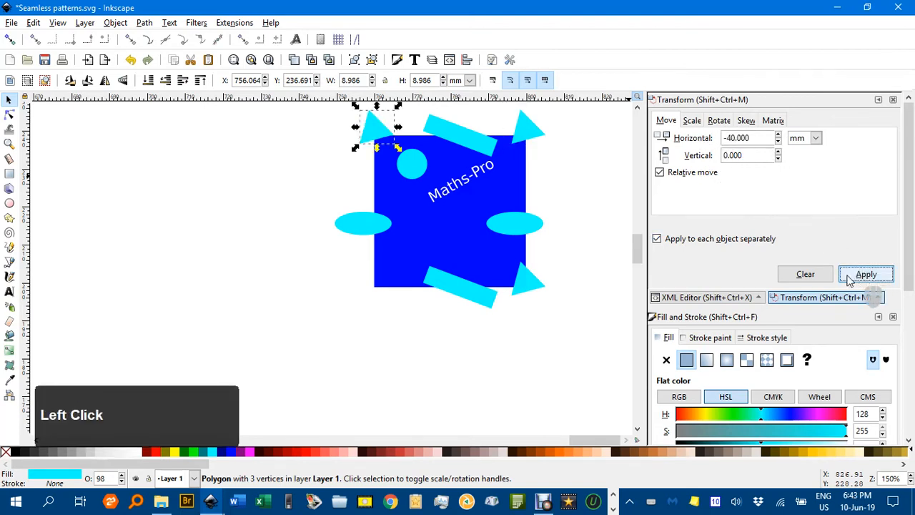
- Duplicate the upper-left triangle and move the copy 40 mm down to the square's lower-left corner
left_click_drag(750, 137, 695, 140)
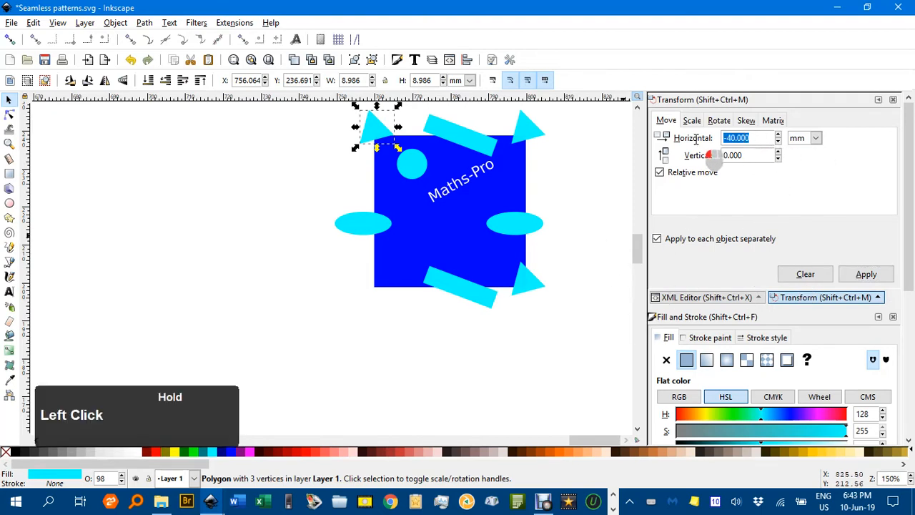
type("0")
left_click_drag(750, 155, 684, 158)
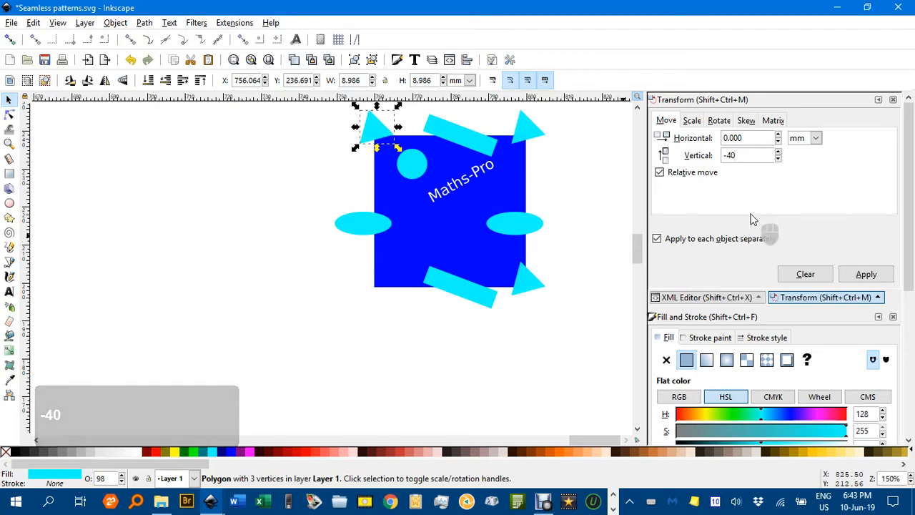
key("ctrl+d")
left_click(863, 274)
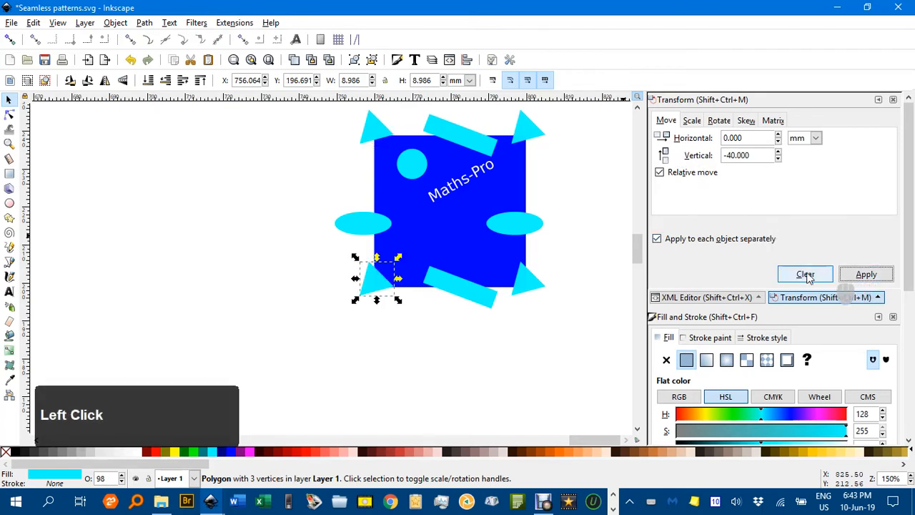
- Draw a five-corner aqua star in the middle of the square below the text
left_click(611, 208)
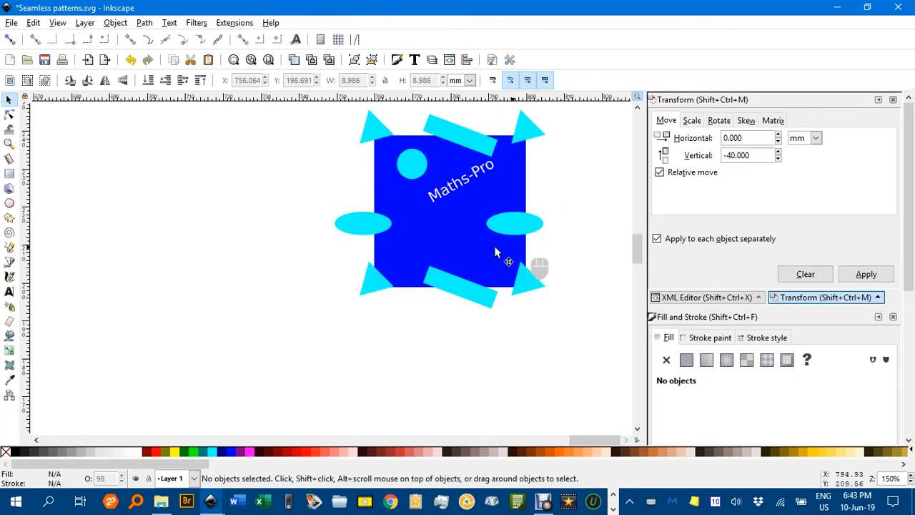
scroll(441, 247, "up", 2, "ctrl")
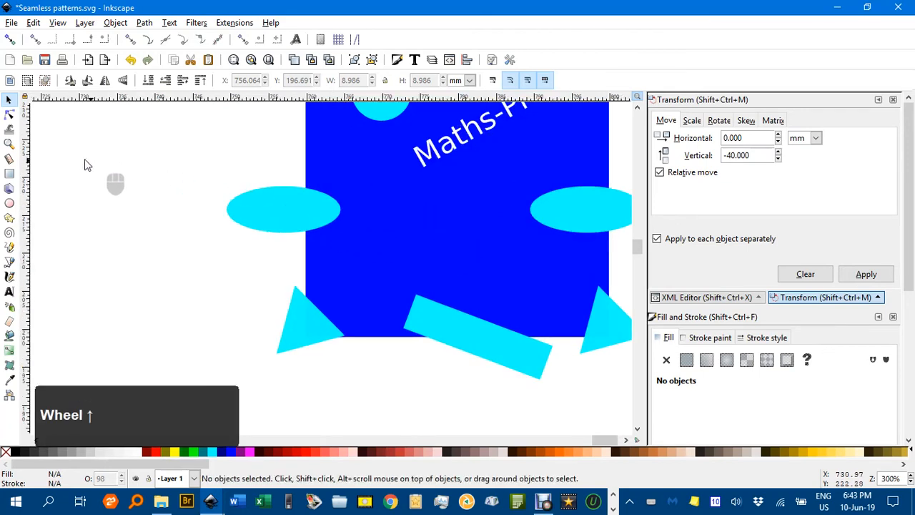
left_click(9, 217)
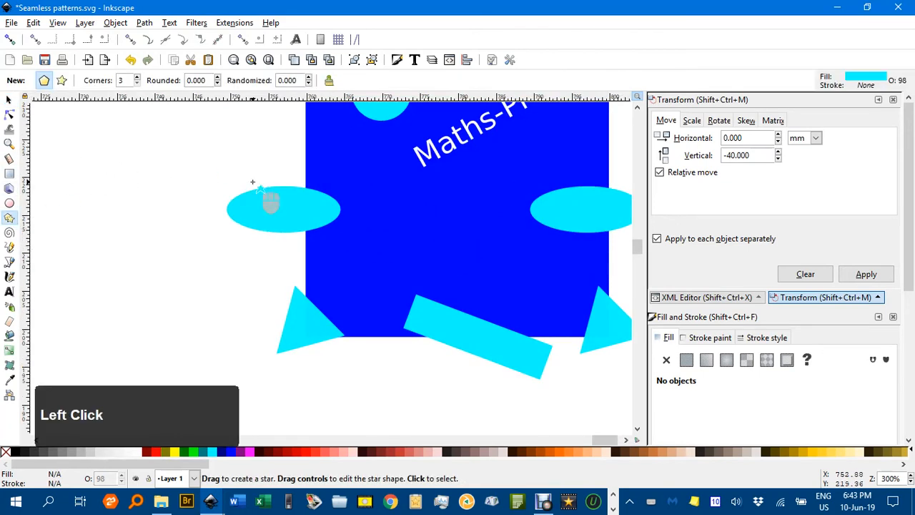
left_click(136, 77)
left_click(61, 80)
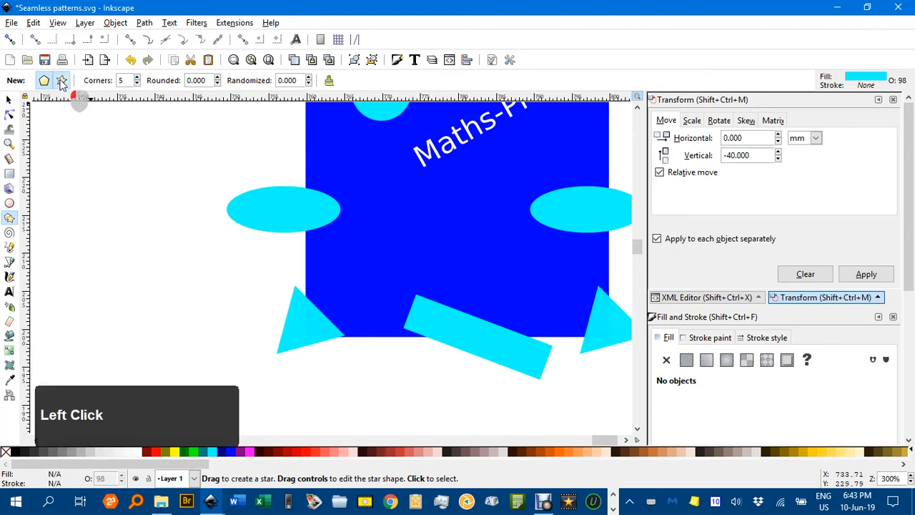
left_click_drag(429, 212, 464, 252)
- Increase the star's spoke ratio to 0.300 and move the star slightly down and right
left_click(235, 77)
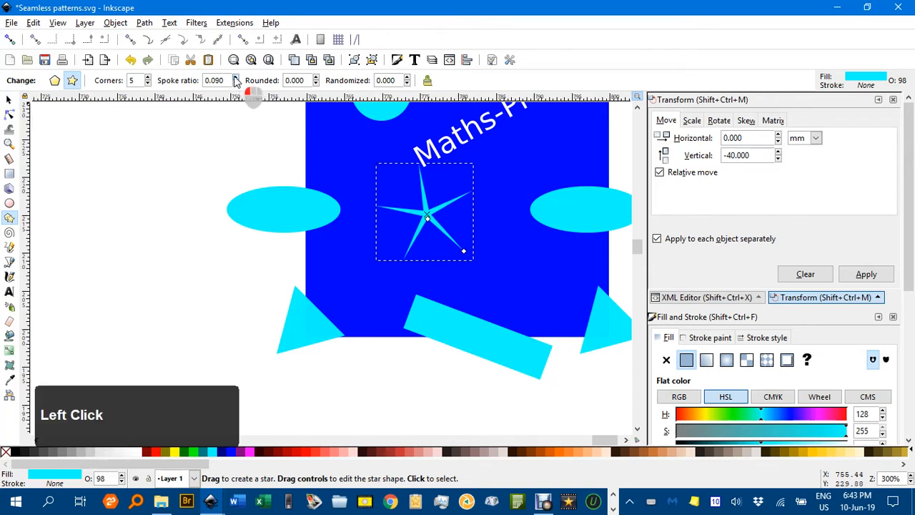
triple_click(235, 78)
double_click(235, 77)
triple_click(235, 77)
double_click(235, 77)
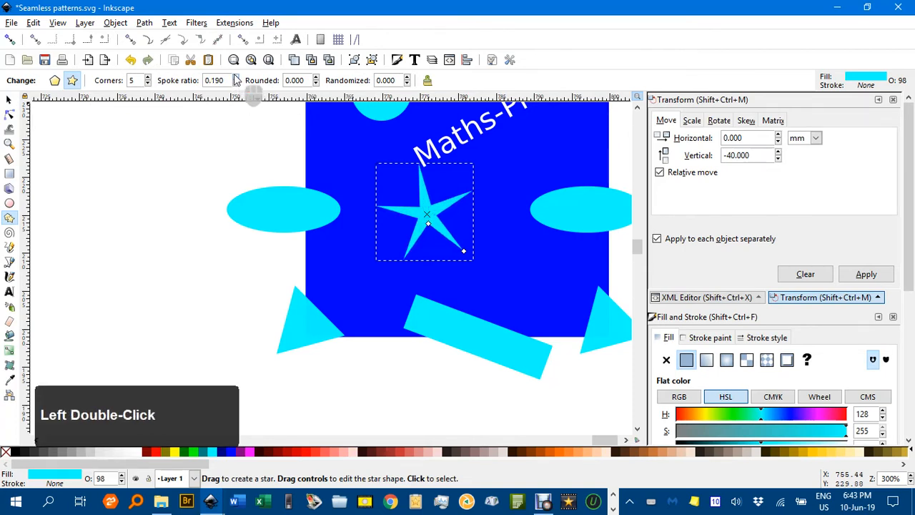
triple_click(235, 77)
triple_click(235, 76)
double_click(236, 77)
triple_click(235, 77)
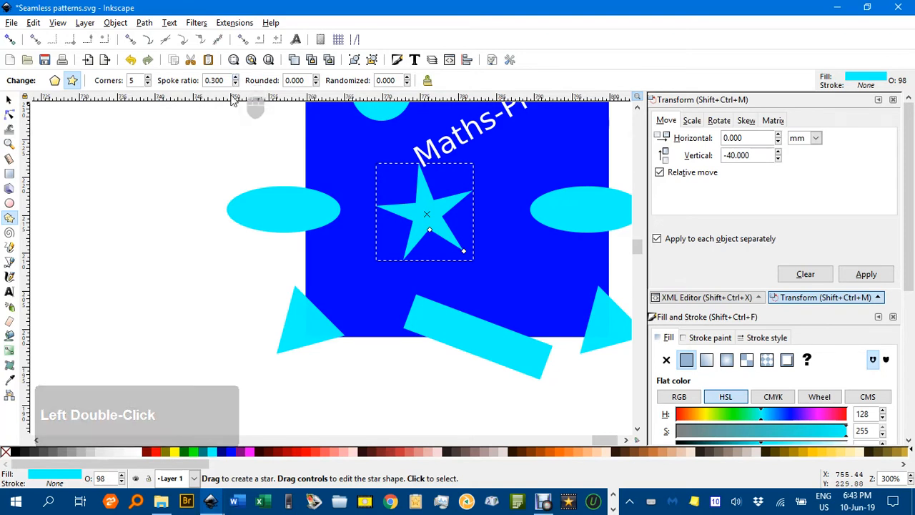
left_click(10, 101)
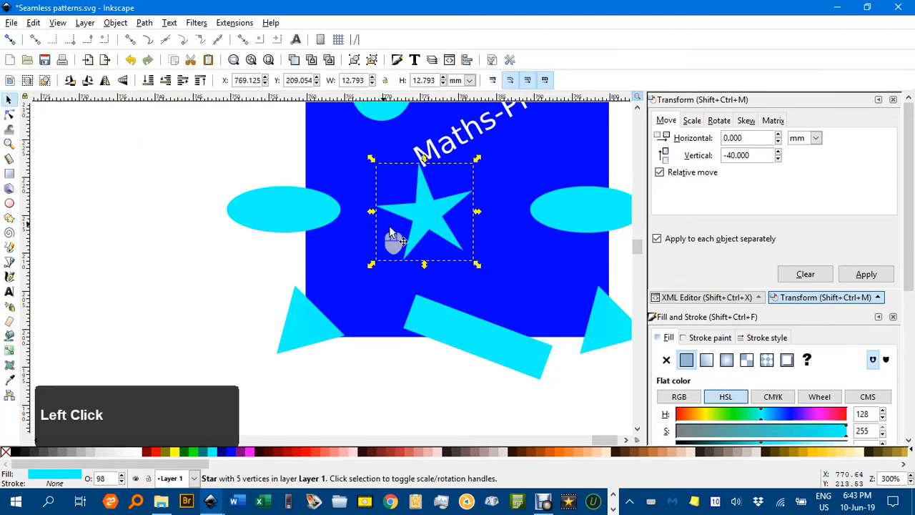
left_click_drag(420, 209, 439, 232)
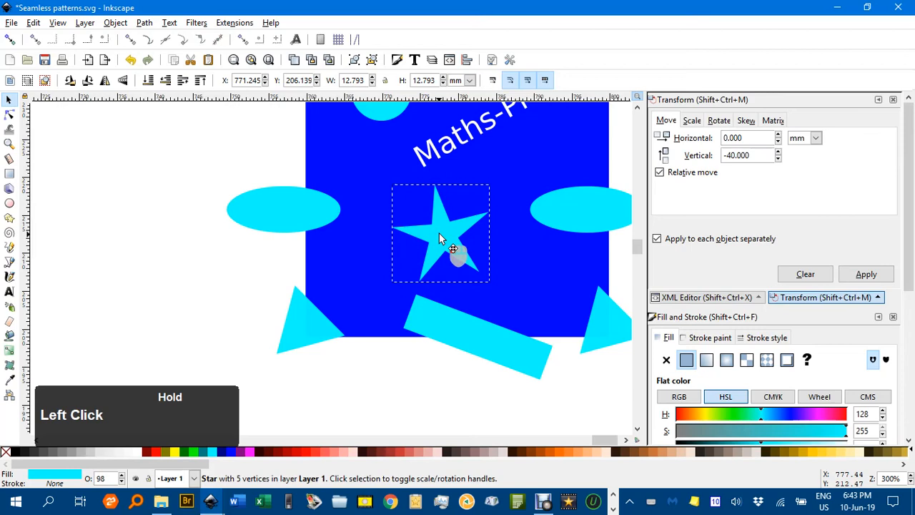
- Duplicate the blue 40 mm square in place
left_click(227, 192)
scroll(241, 190, "down", 3)
middle_click(474, 240)
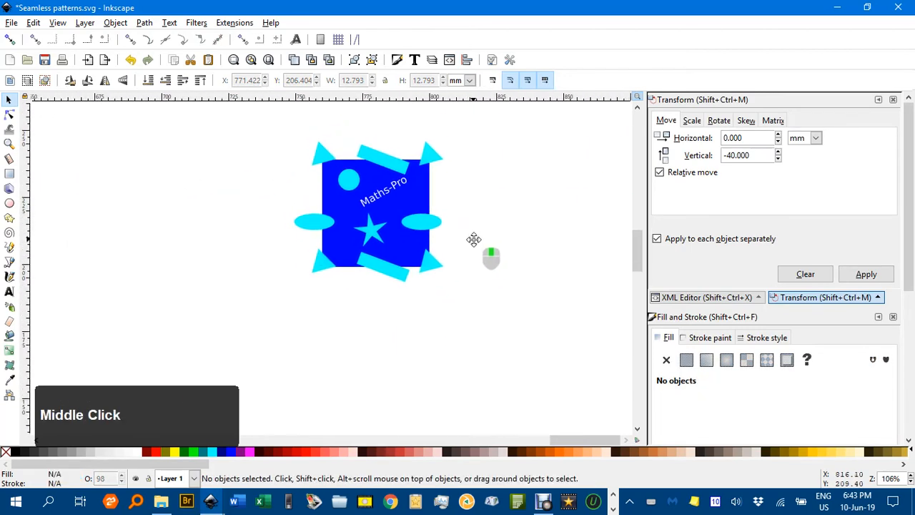
left_click_drag(473, 239, 480, 249)
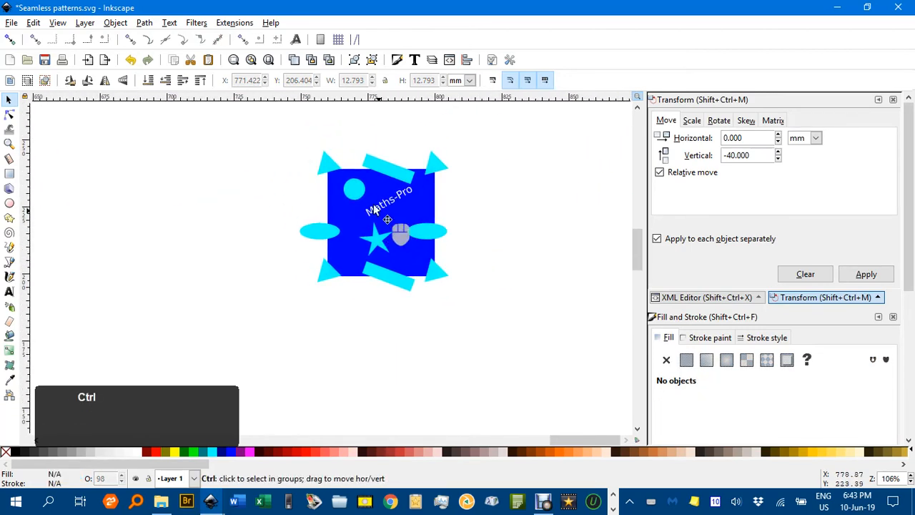
scroll(388, 200, "up", 3)
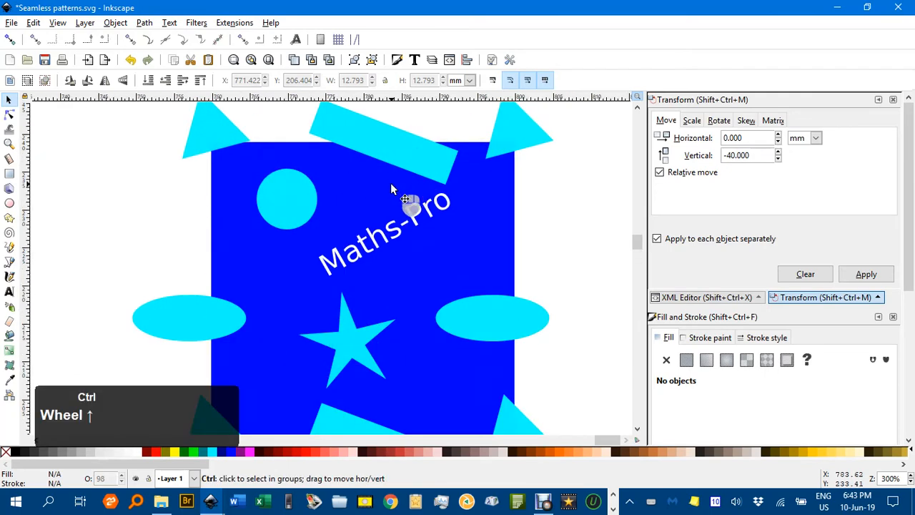
middle_click(443, 236)
scroll(446, 190, "down", 1)
left_click(445, 202)
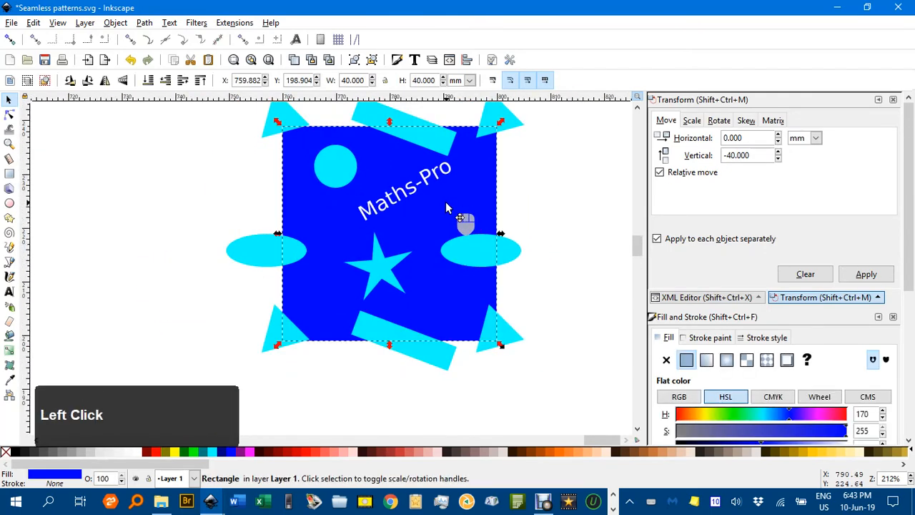
key("ctrl+d")
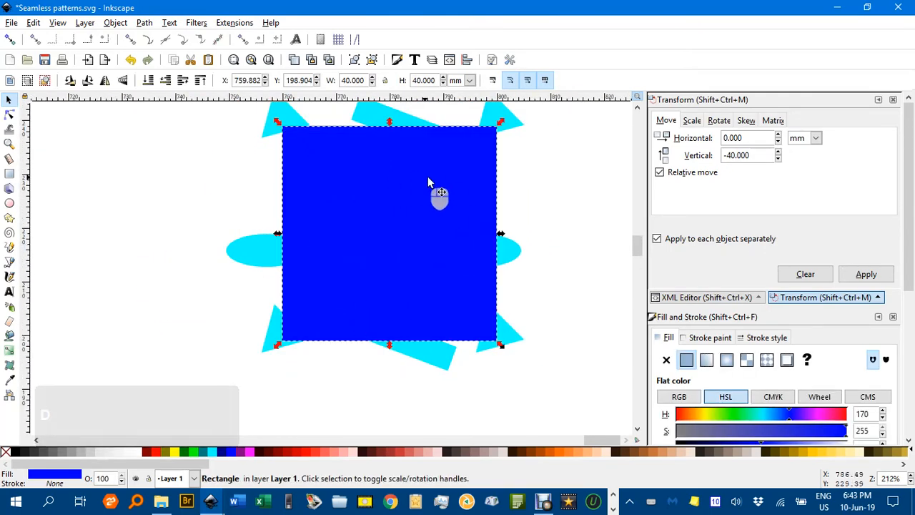
- Select all the tile's objects and clip them to the duplicated square
scroll(429, 184, "down", 1)
left_click_drag(251, 107, 572, 378)
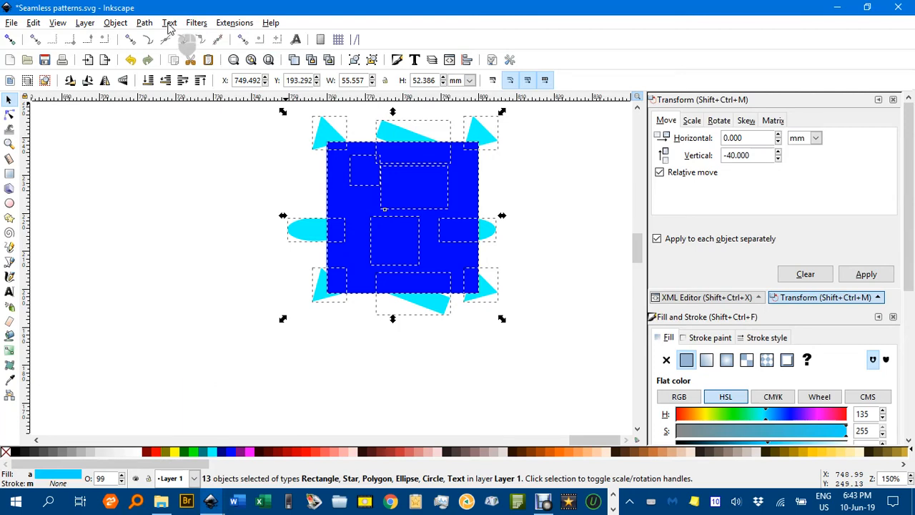
left_click(118, 24)
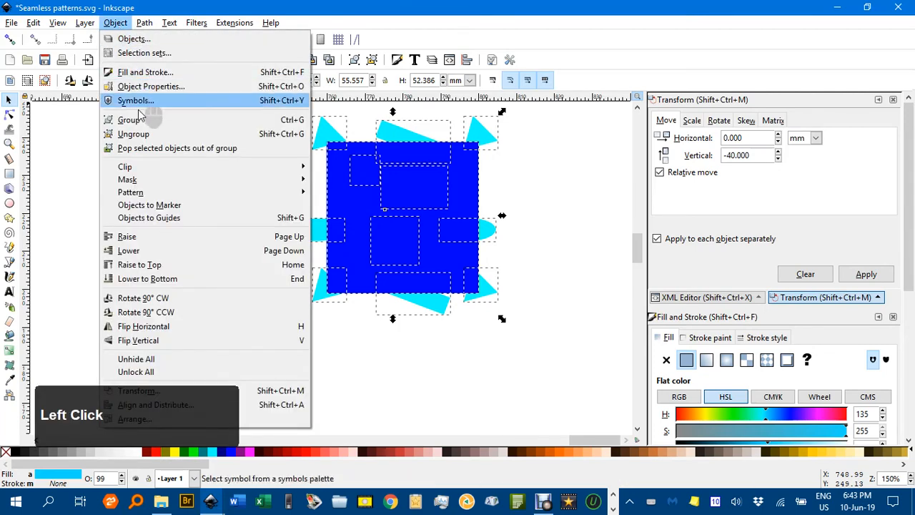
mouse_move(172, 168)
left_click(326, 169)
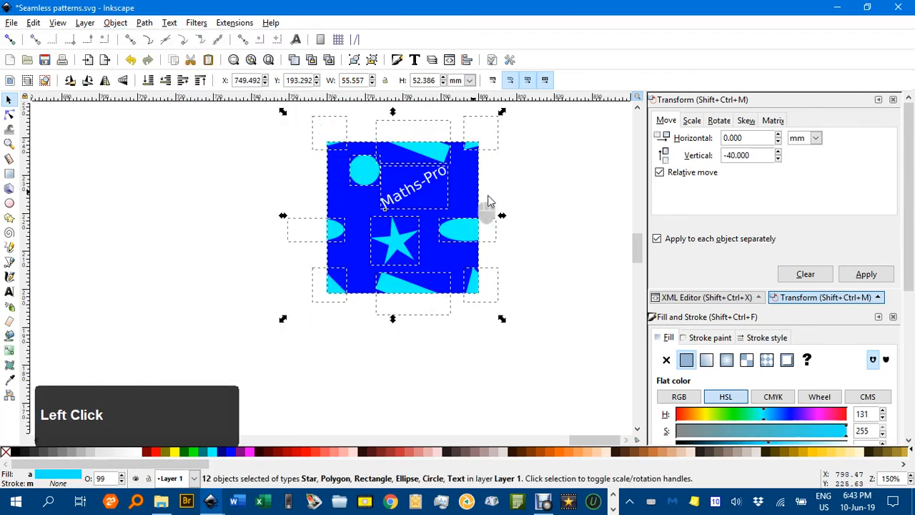
- Select the clipped artwork and group it
left_click(543, 201)
scroll(543, 201, "down", 3, "ctrl")
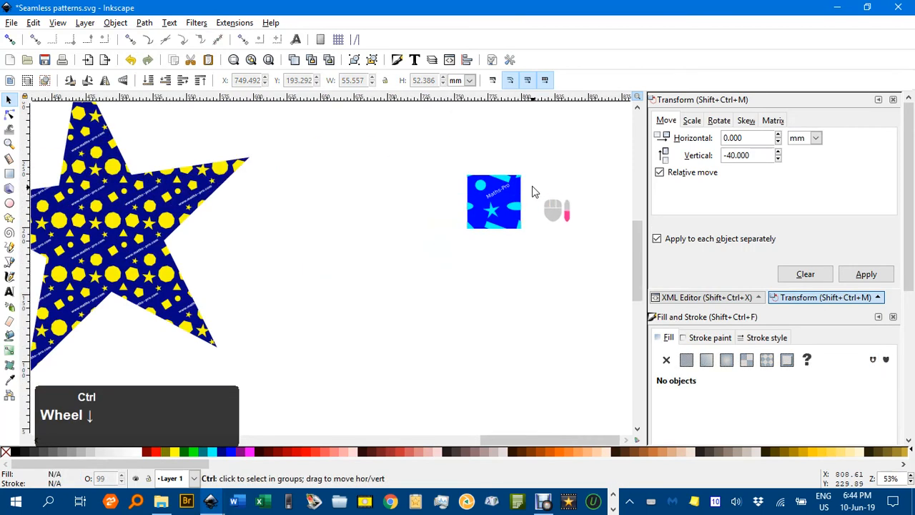
left_click_drag(409, 111, 578, 287)
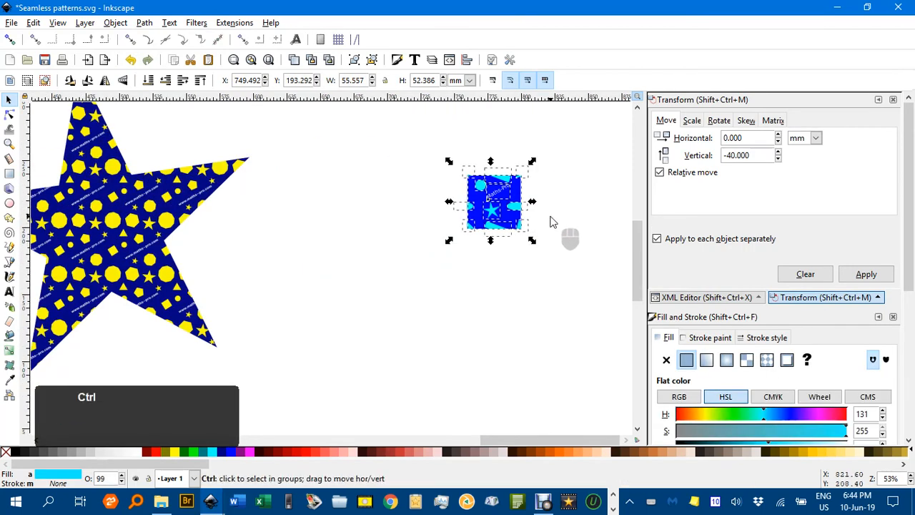
scroll(549, 220, "up", 3, "ctrl")
middle_click(548, 219)
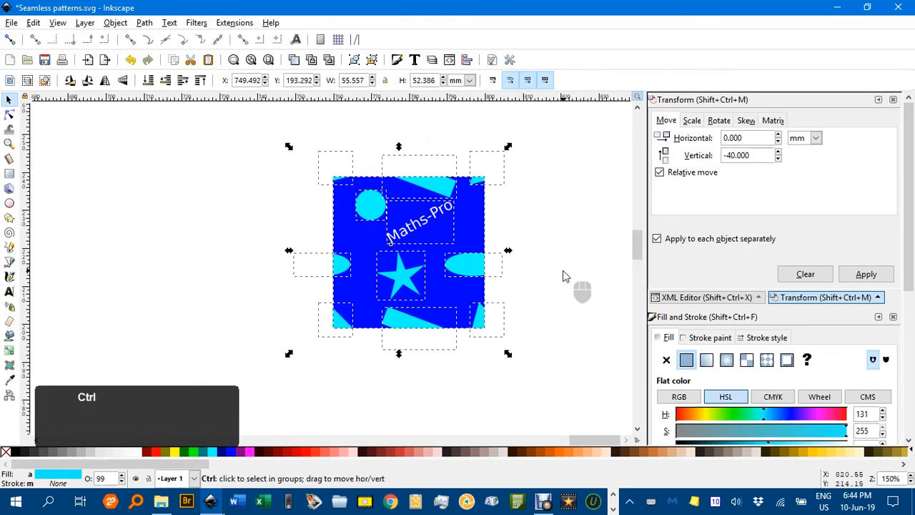
key("ctrl+g")
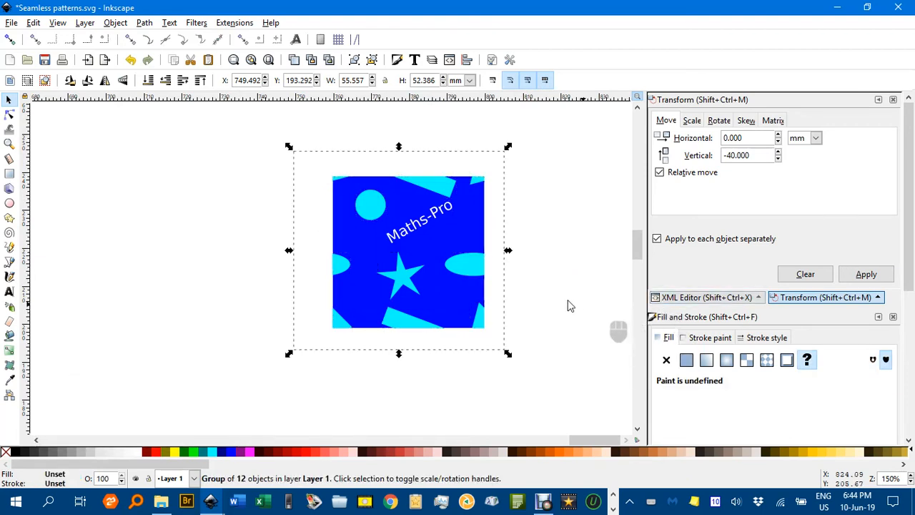
- Convert the group into a pattern and shift the resulting tile slightly up and left
left_click(112, 24)
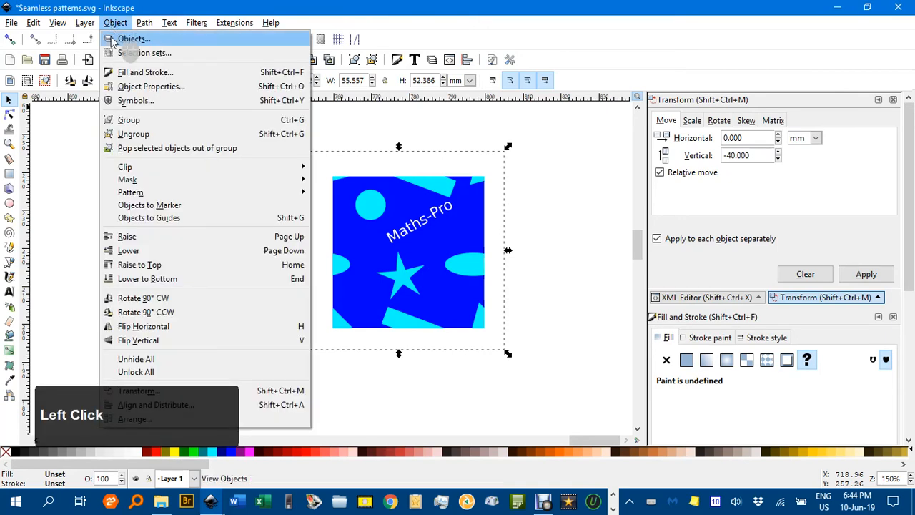
mouse_move(309, 195)
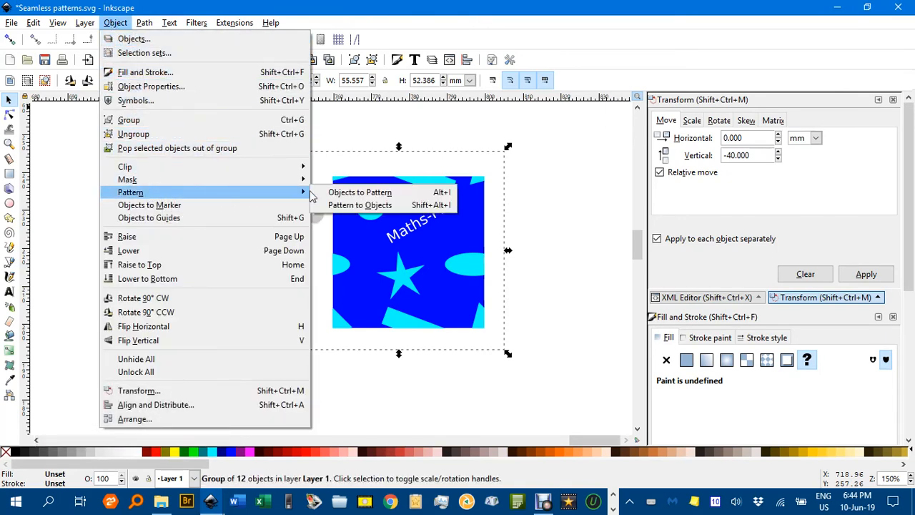
left_click(355, 193)
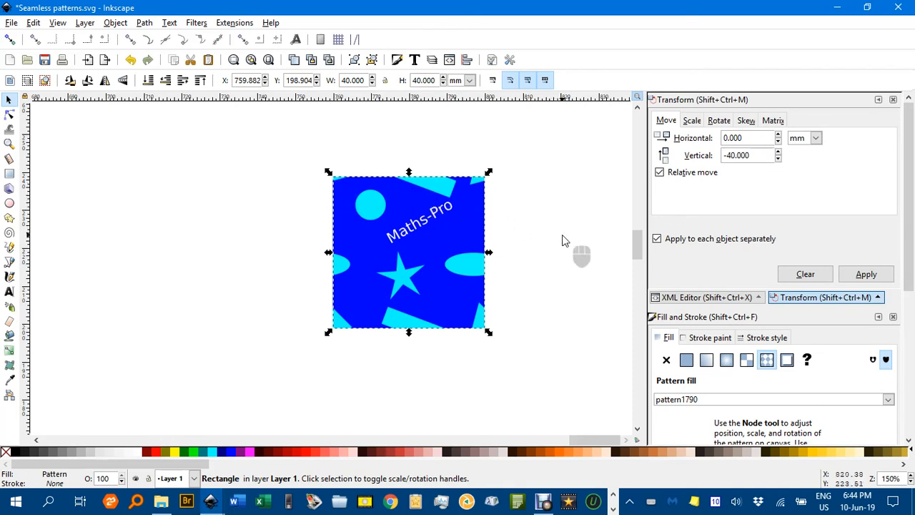
left_click_drag(564, 237, 496, 216)
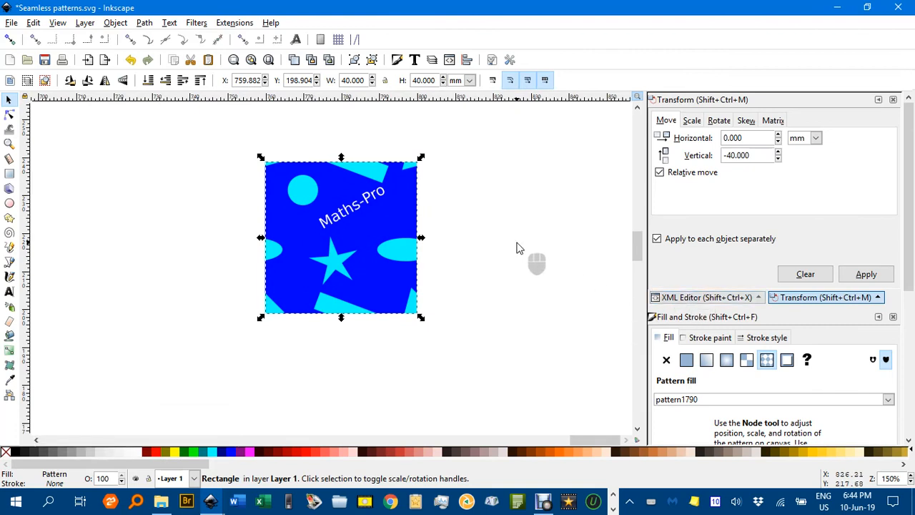
- Draw a large rectangle about 215 × 149 mm beside the tile
scroll(519, 248, "down", 2)
left_click_drag(517, 245, 176, 219)
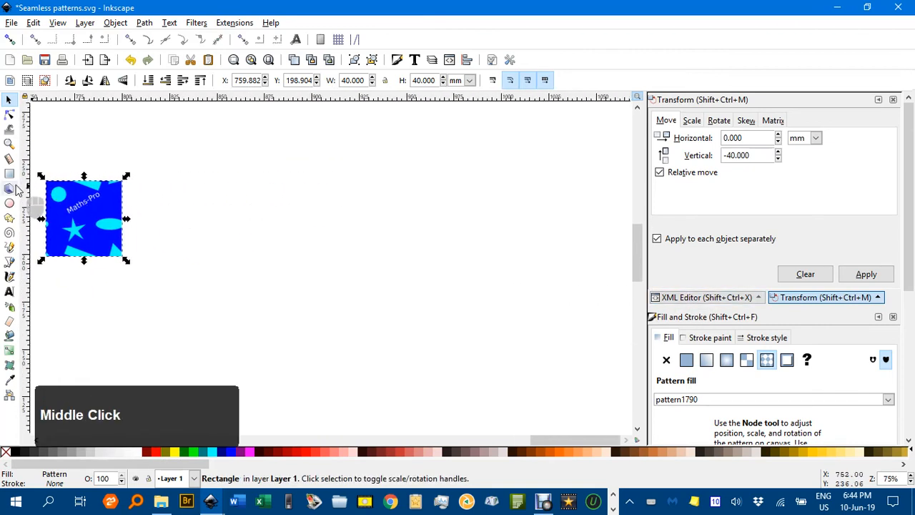
left_click(9, 173)
left_click_drag(199, 118, 605, 398)
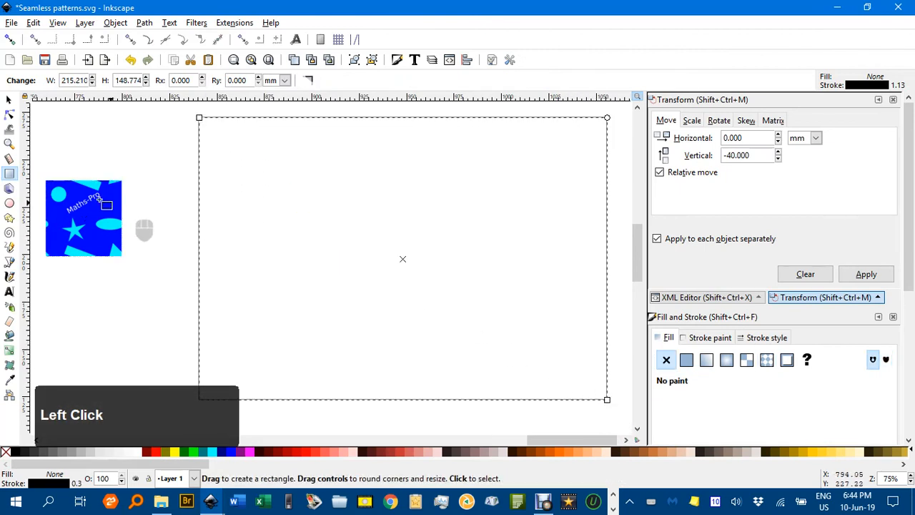
- Fill the large rectangle with the pattern1790 pattern fill
left_click(10, 101)
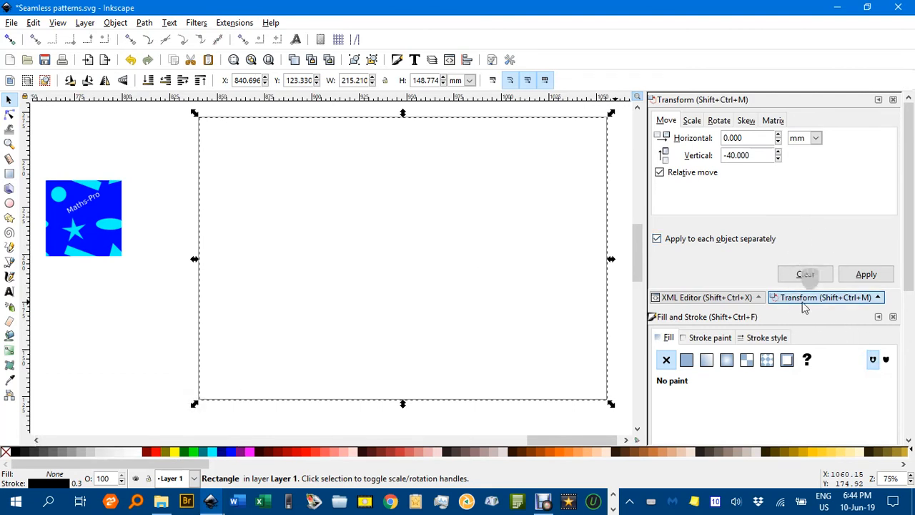
left_click(766, 360)
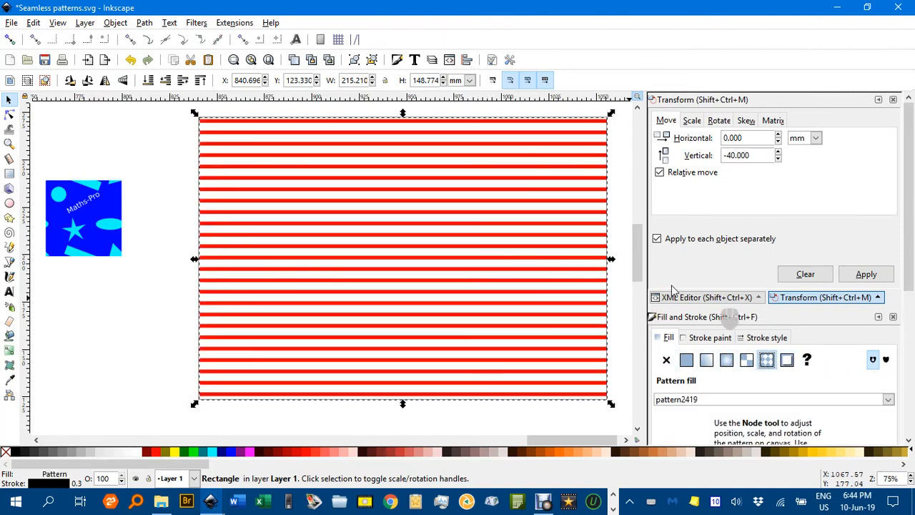
left_click(888, 399)
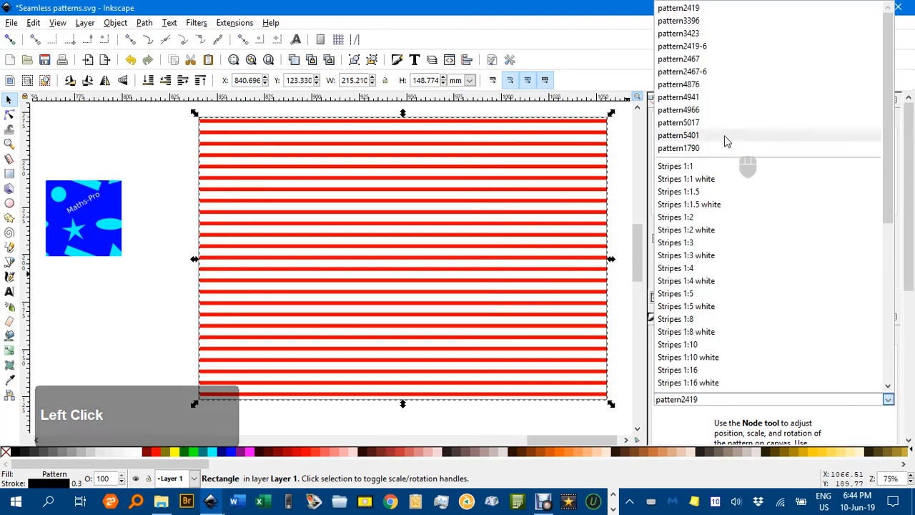
left_click(679, 147)
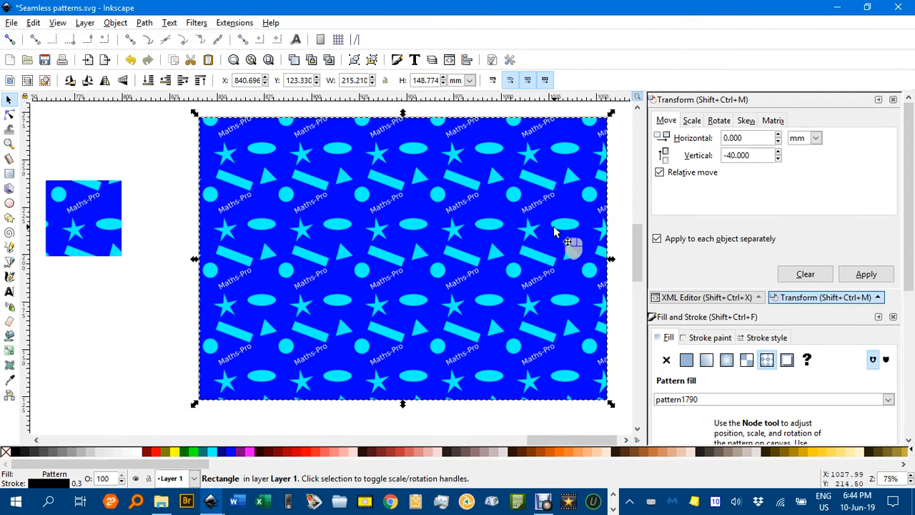
- Zoom in and pan across the filled rectangle to examine how the pattern tiles repeat seamlessly
left_click(141, 331)
scroll(336, 274, "up", 3)
scroll(346, 274, "down", 2)
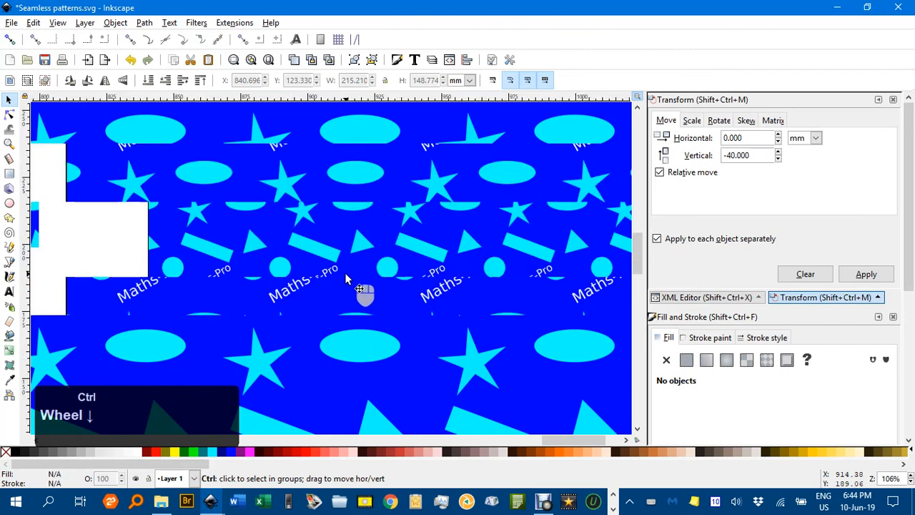
scroll(346, 278, "down", 1)
middle_click(346, 278)
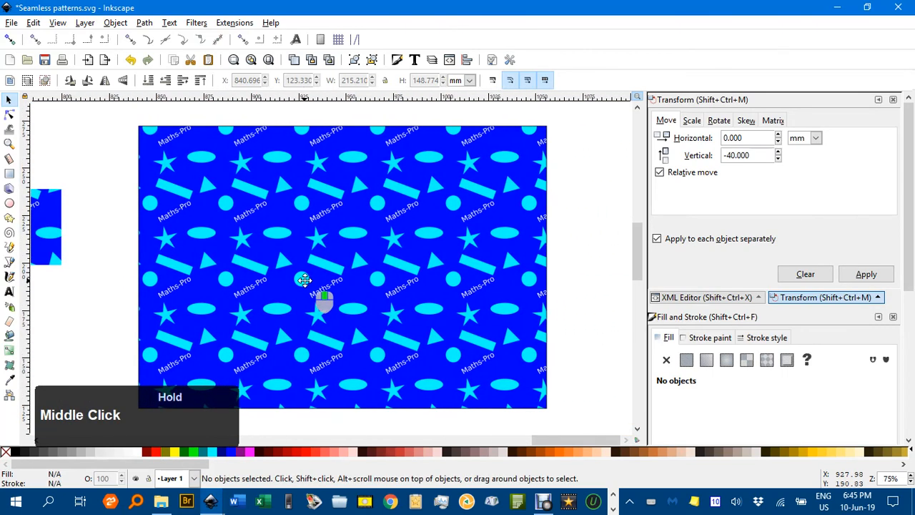
scroll(363, 259, "up", 3)
scroll(376, 265, "down", 2)
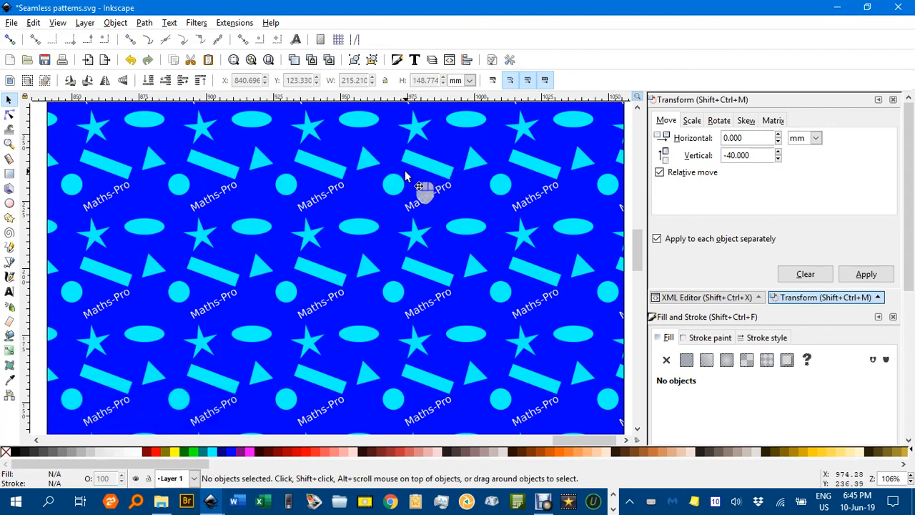
scroll(414, 186, "down", 3)
scroll(416, 211, "up", 4)
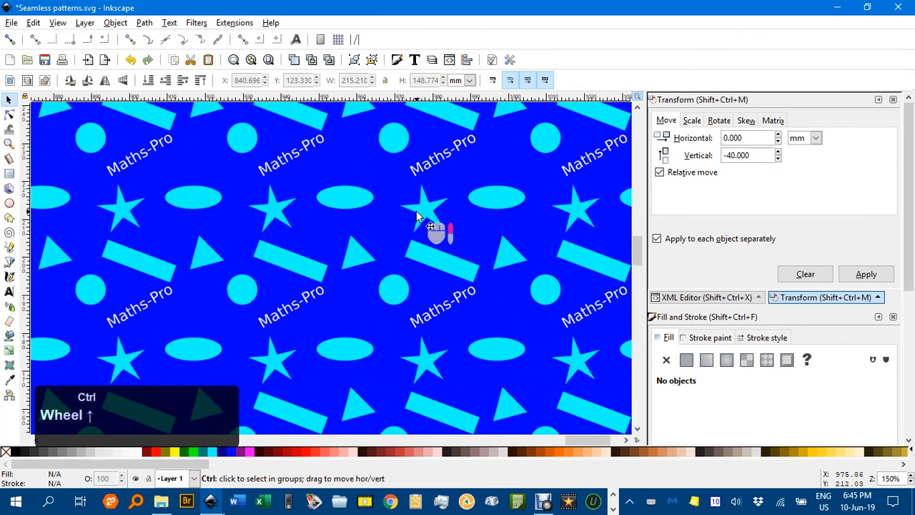
left_click_drag(428, 206, 515, 274)
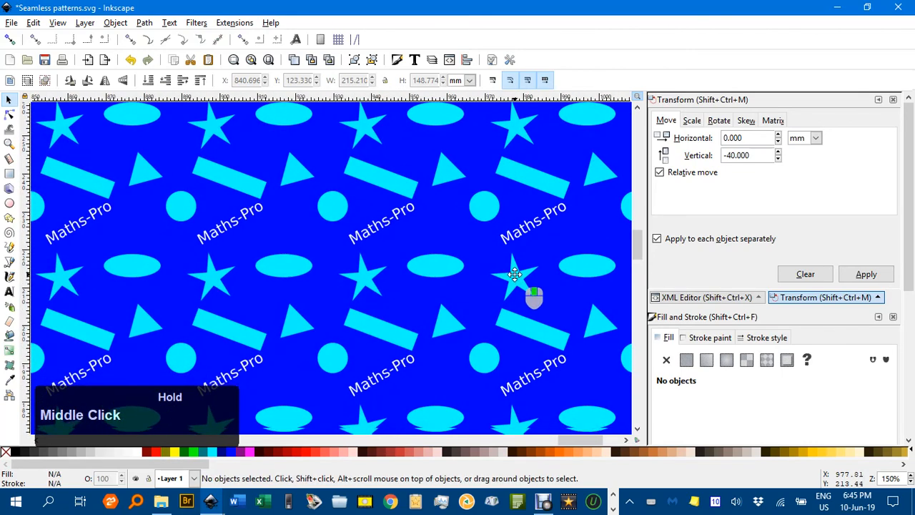
scroll(514, 273, "down", 3)
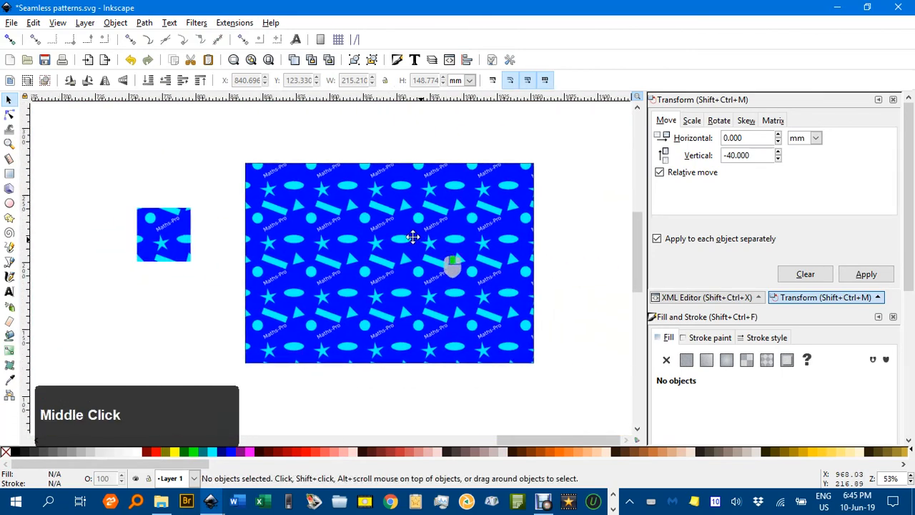
left_click_drag(414, 236, 233, 222)
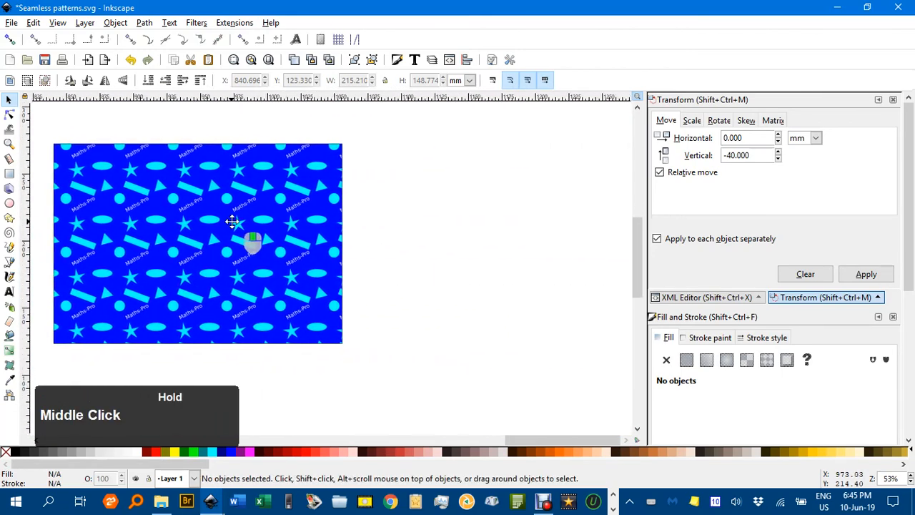
- Draw an ellipse about 139 × 114 mm beside the rectangle and fill it with the pattern1790 pattern
left_click(9, 202)
left_click_drag(420, 201, 596, 344)
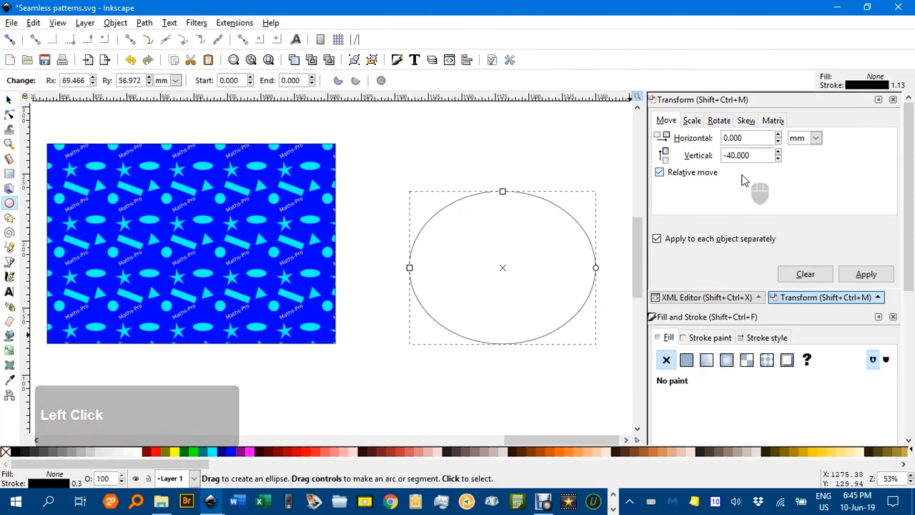
left_click(767, 360)
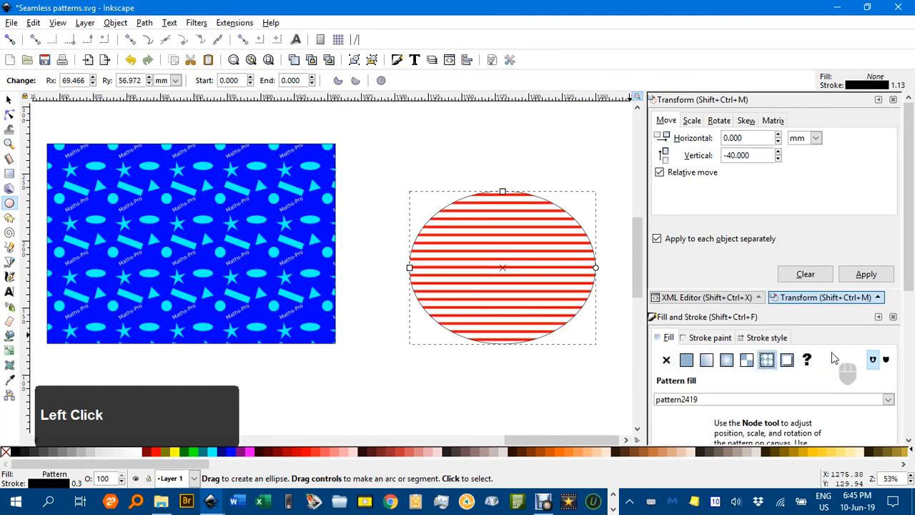
left_click(887, 400)
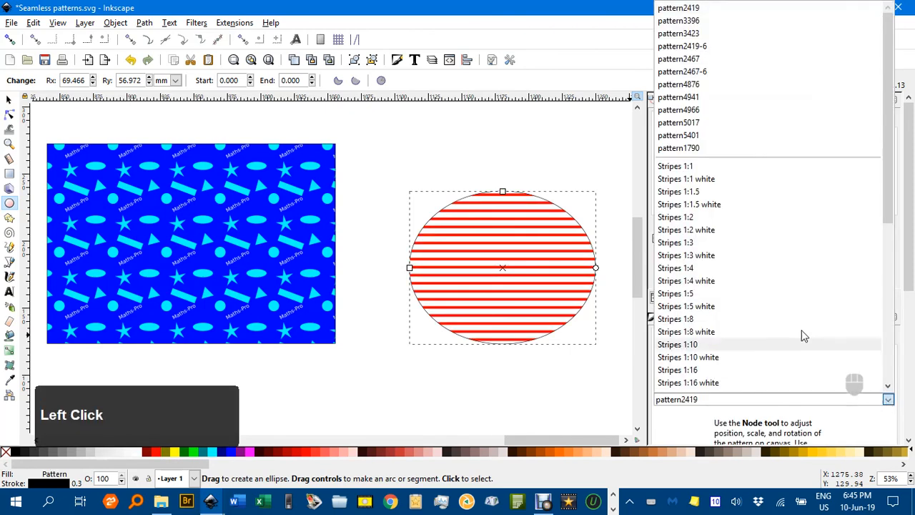
left_click(741, 147)
left_click(476, 143)
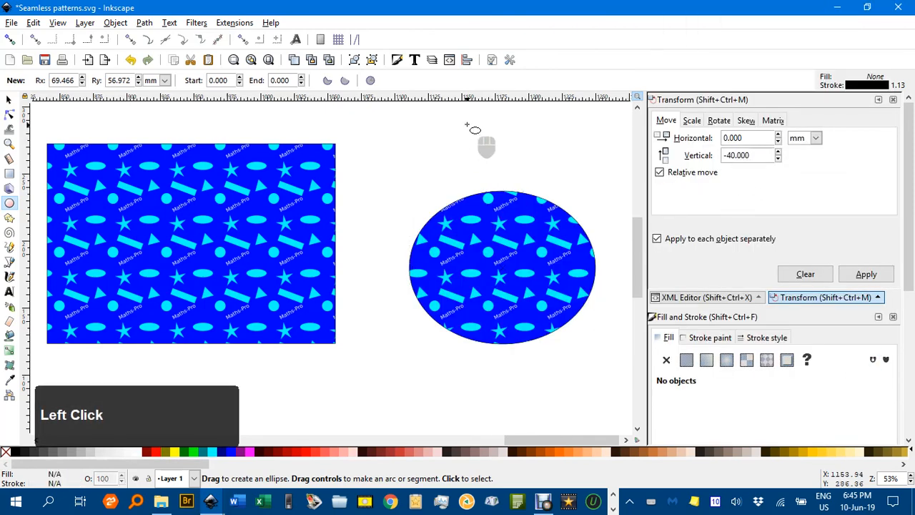
left_click(10, 99)
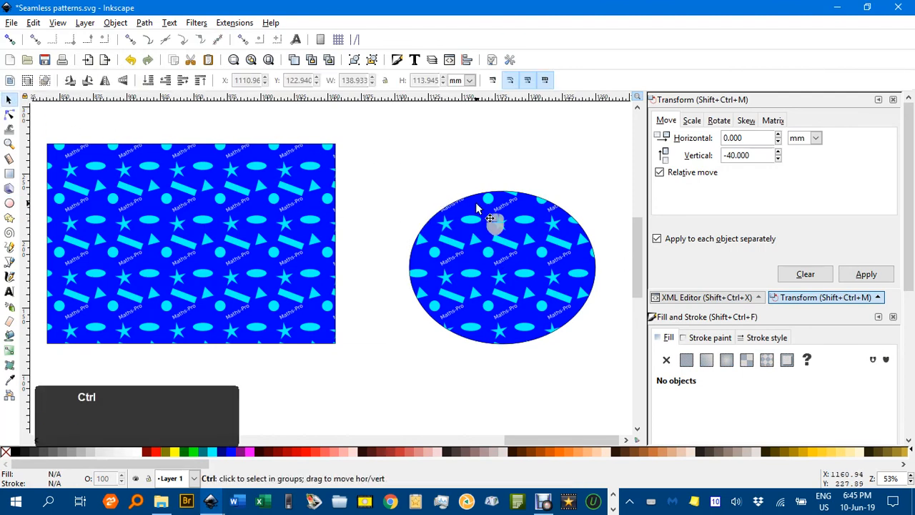
- Zoom and pan around the canvas to compare the pattern-filled rectangle and ellipse
scroll(478, 204, "up", 4, "ctrl")
scroll(482, 214, "down", 3, "ctrl")
middle_click(481, 235)
left_click_drag(481, 235, 438, 204)
scroll(440, 261, "down", 2, "ctrl")
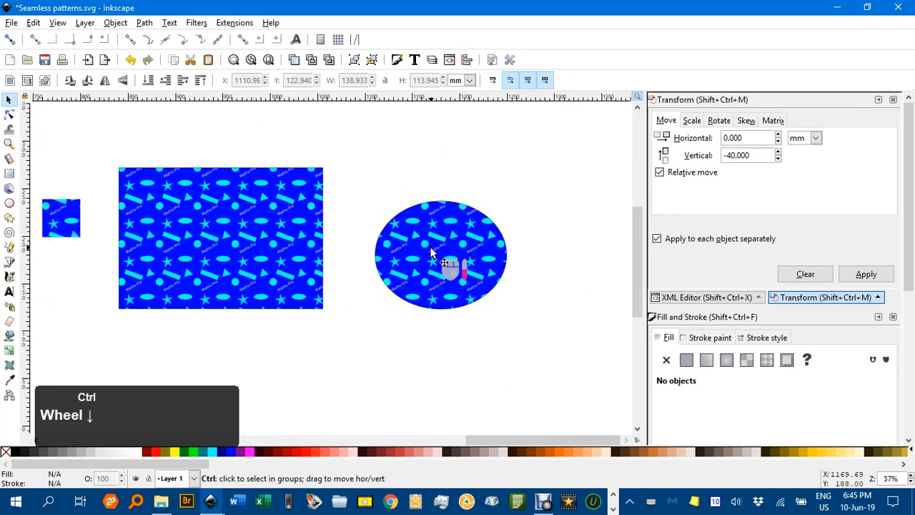
left_click_drag(452, 261, 534, 258)
scroll(471, 250, "up", 2, "ctrl")
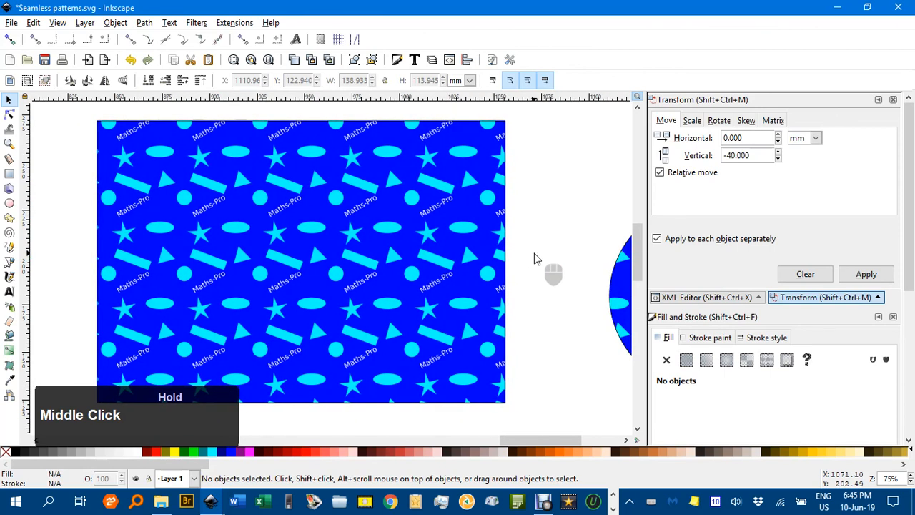